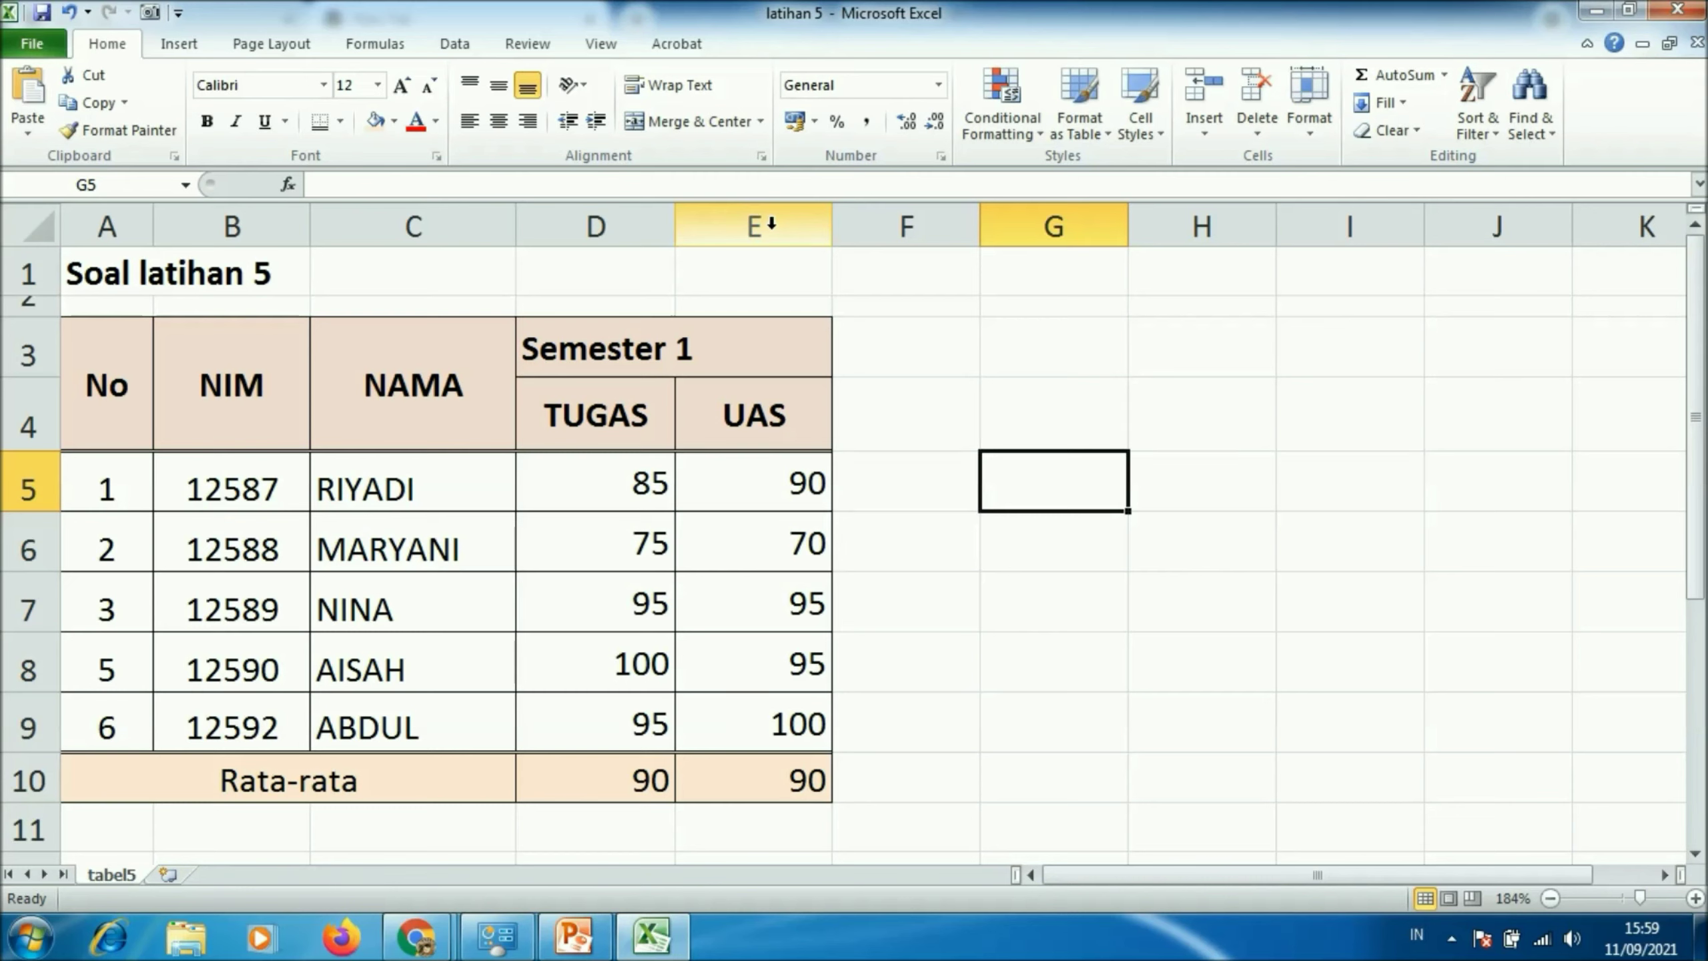
# Insert a new column before UAS and enter the header UTS in cell E4.
pyautogui.click(771, 225)
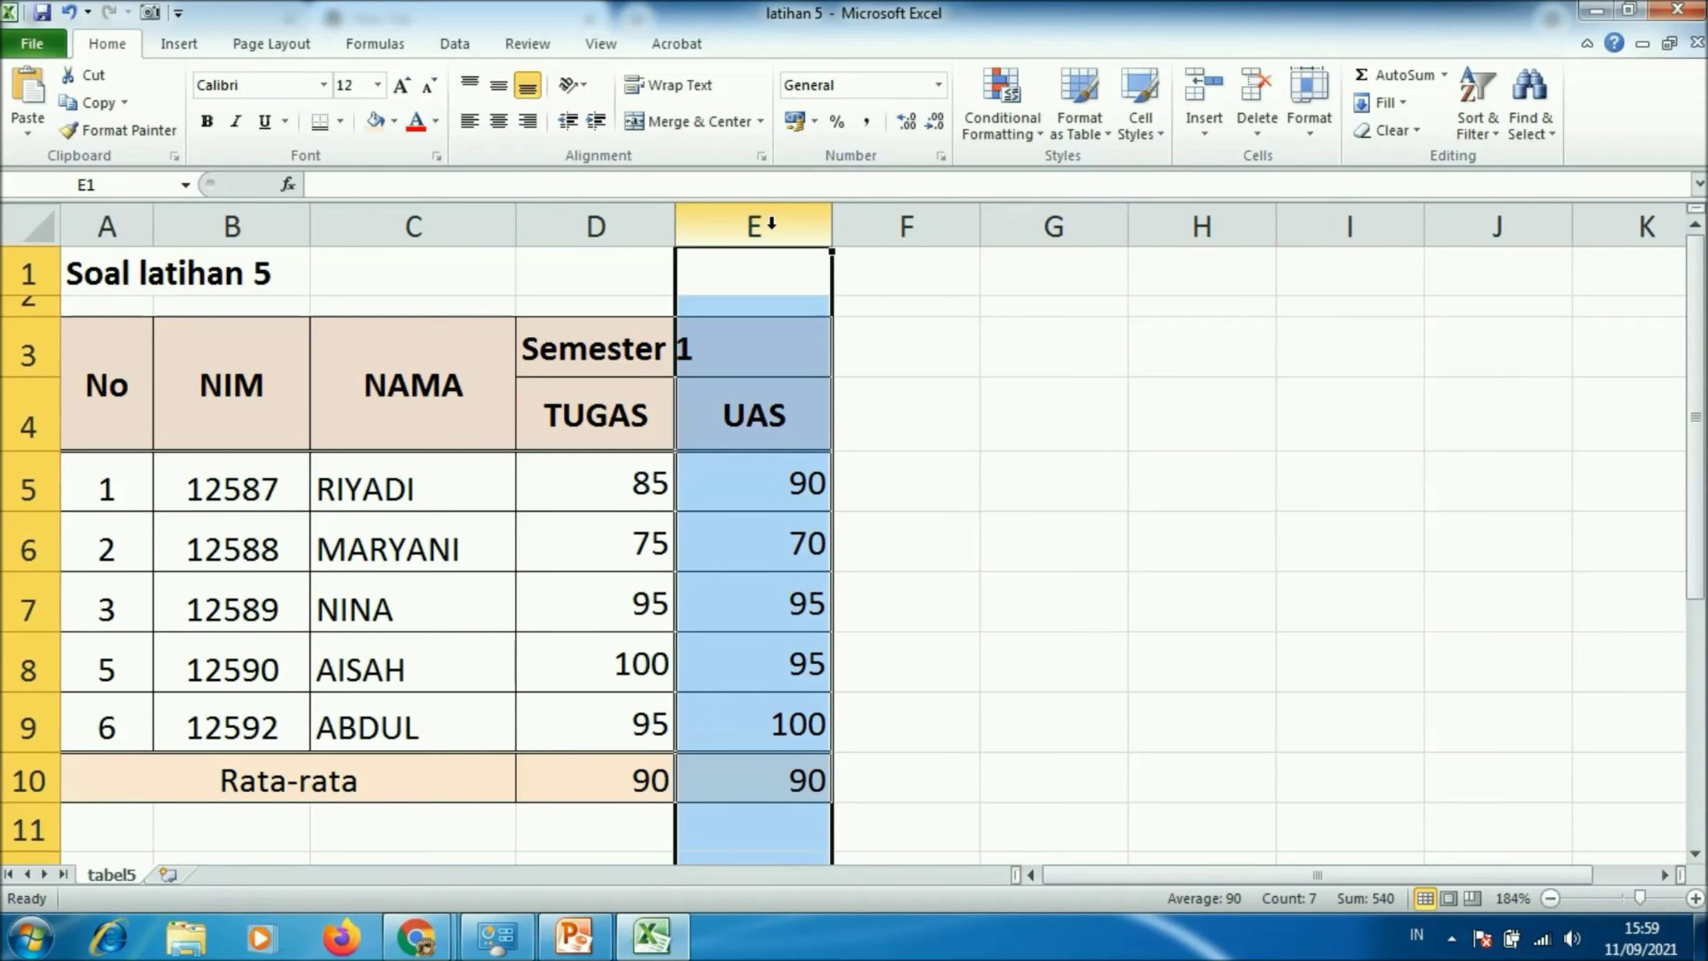
pyautogui.rightClick(772, 225)
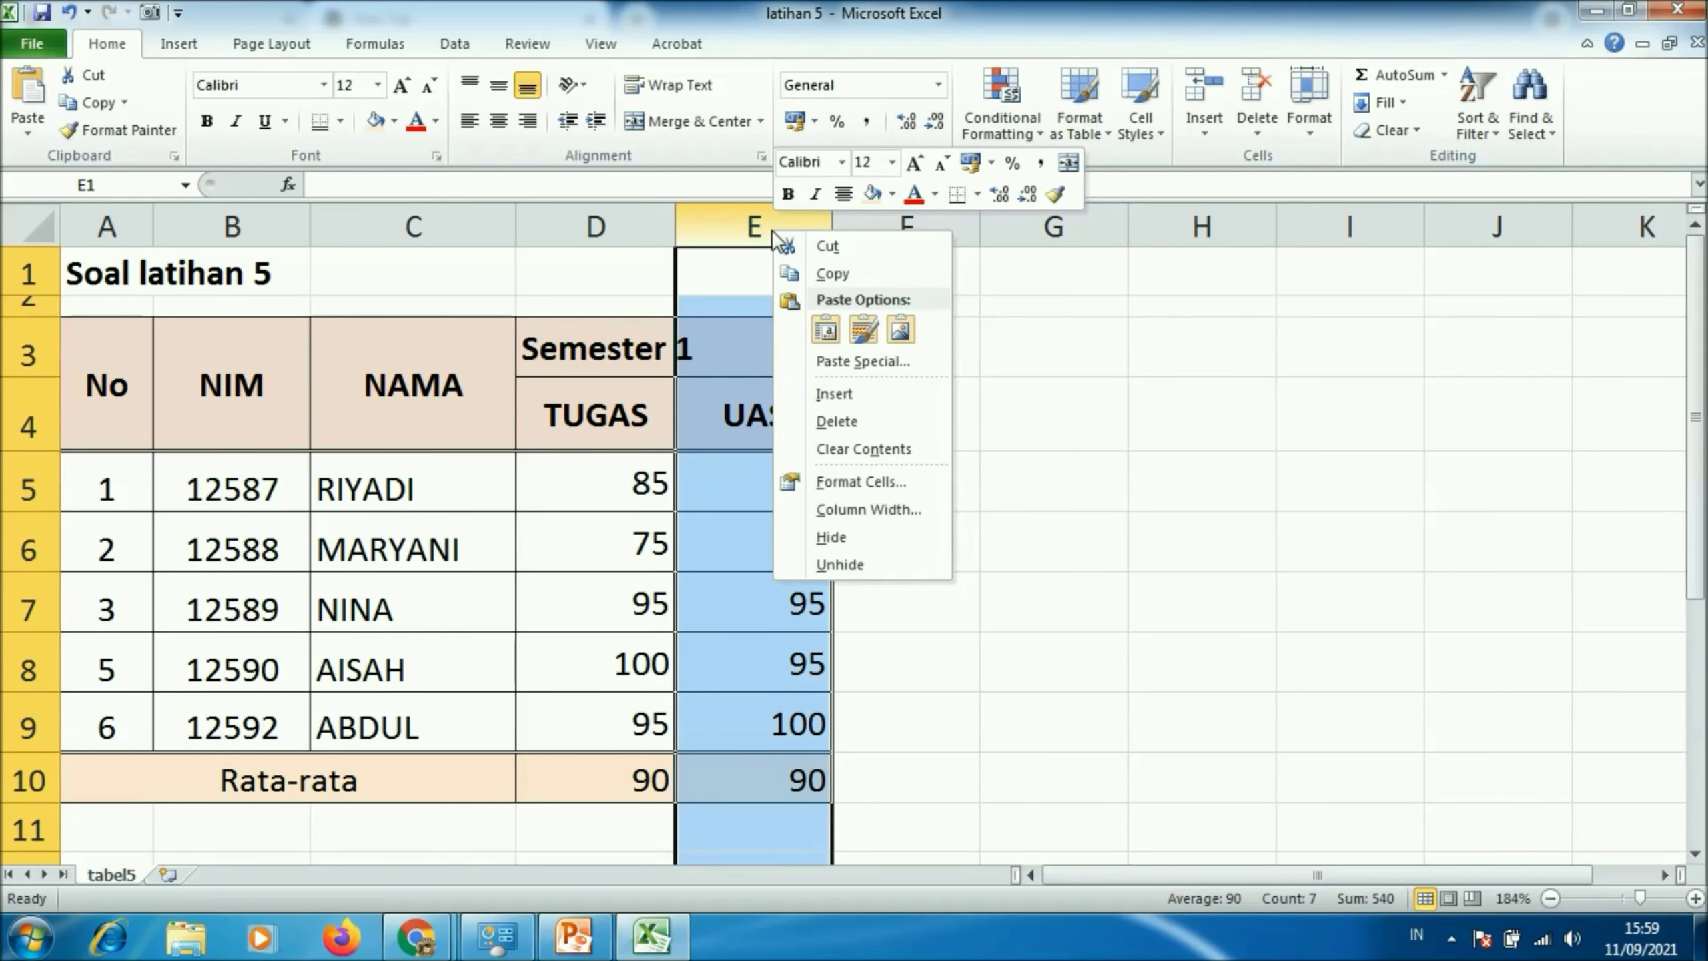
pyautogui.click(837, 394)
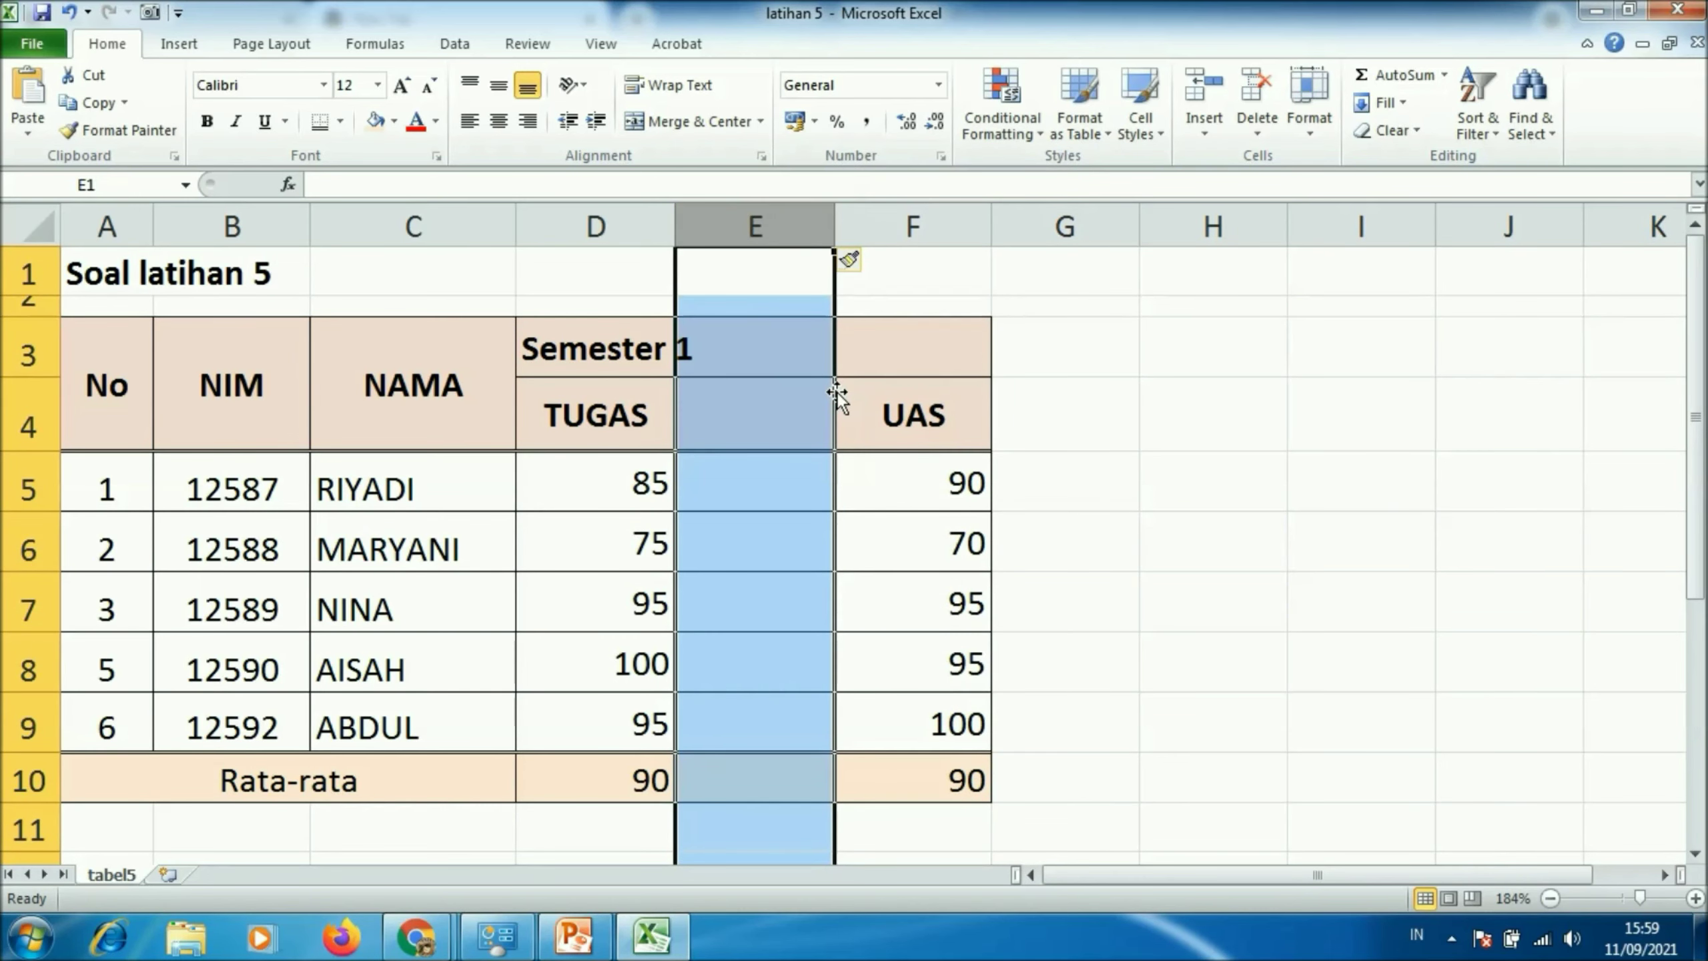
pyautogui.click(779, 409)
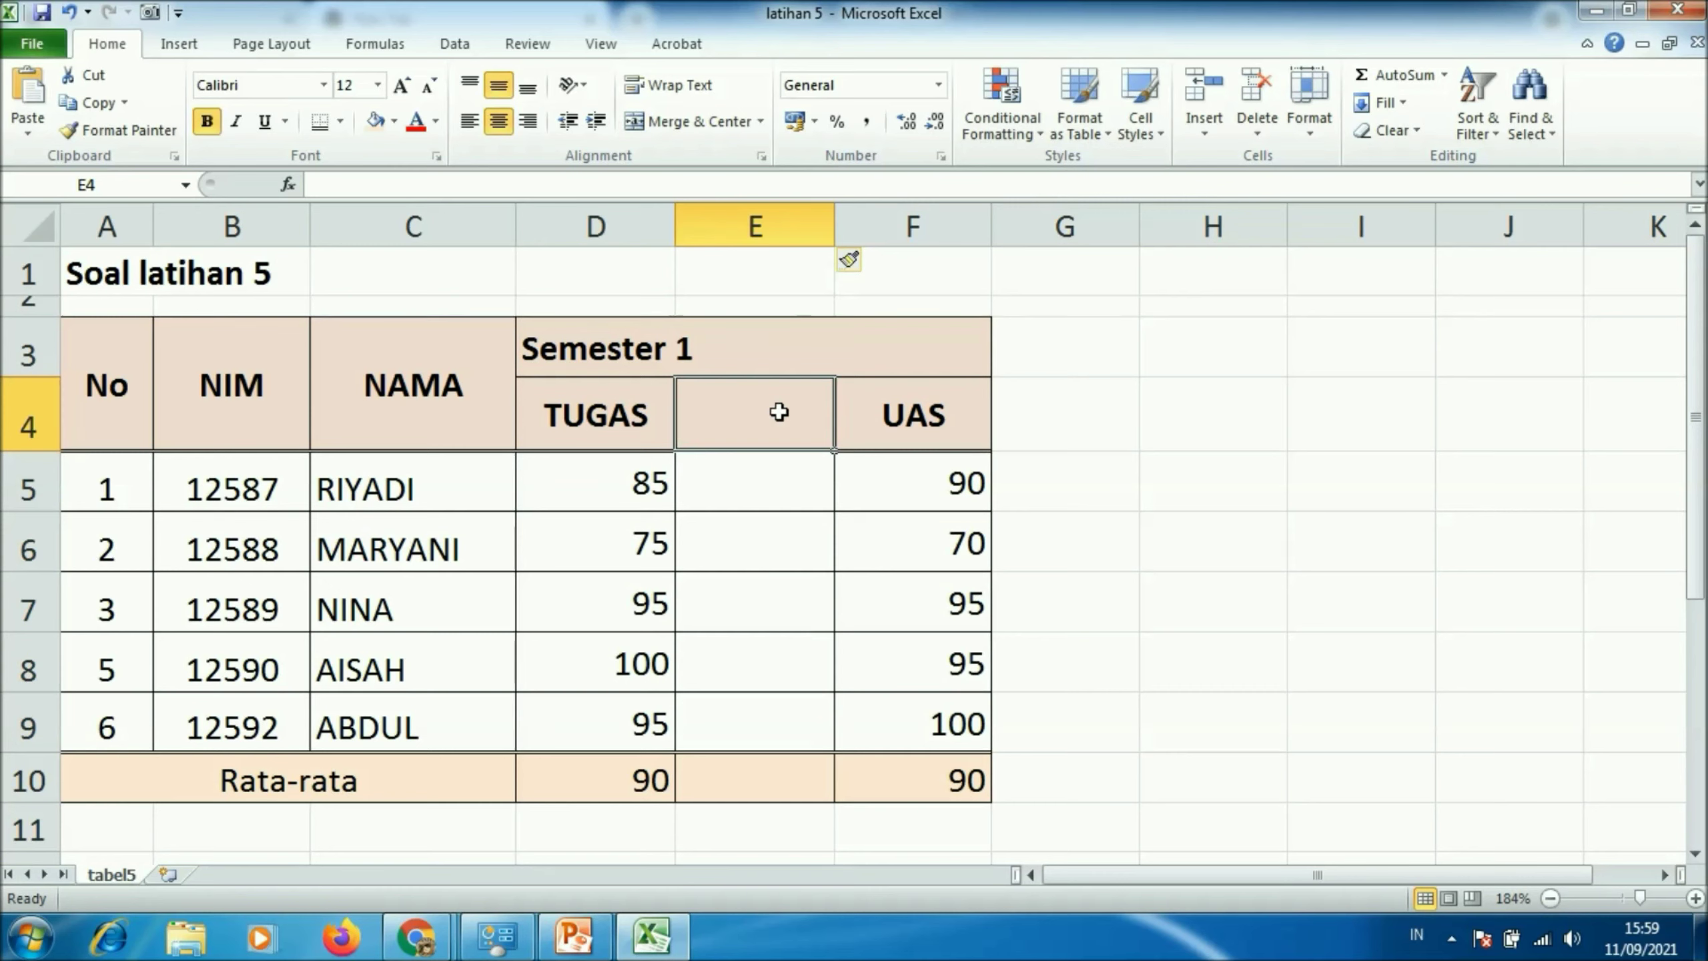
pyautogui.write('UTS')
pyautogui.click(777, 473)
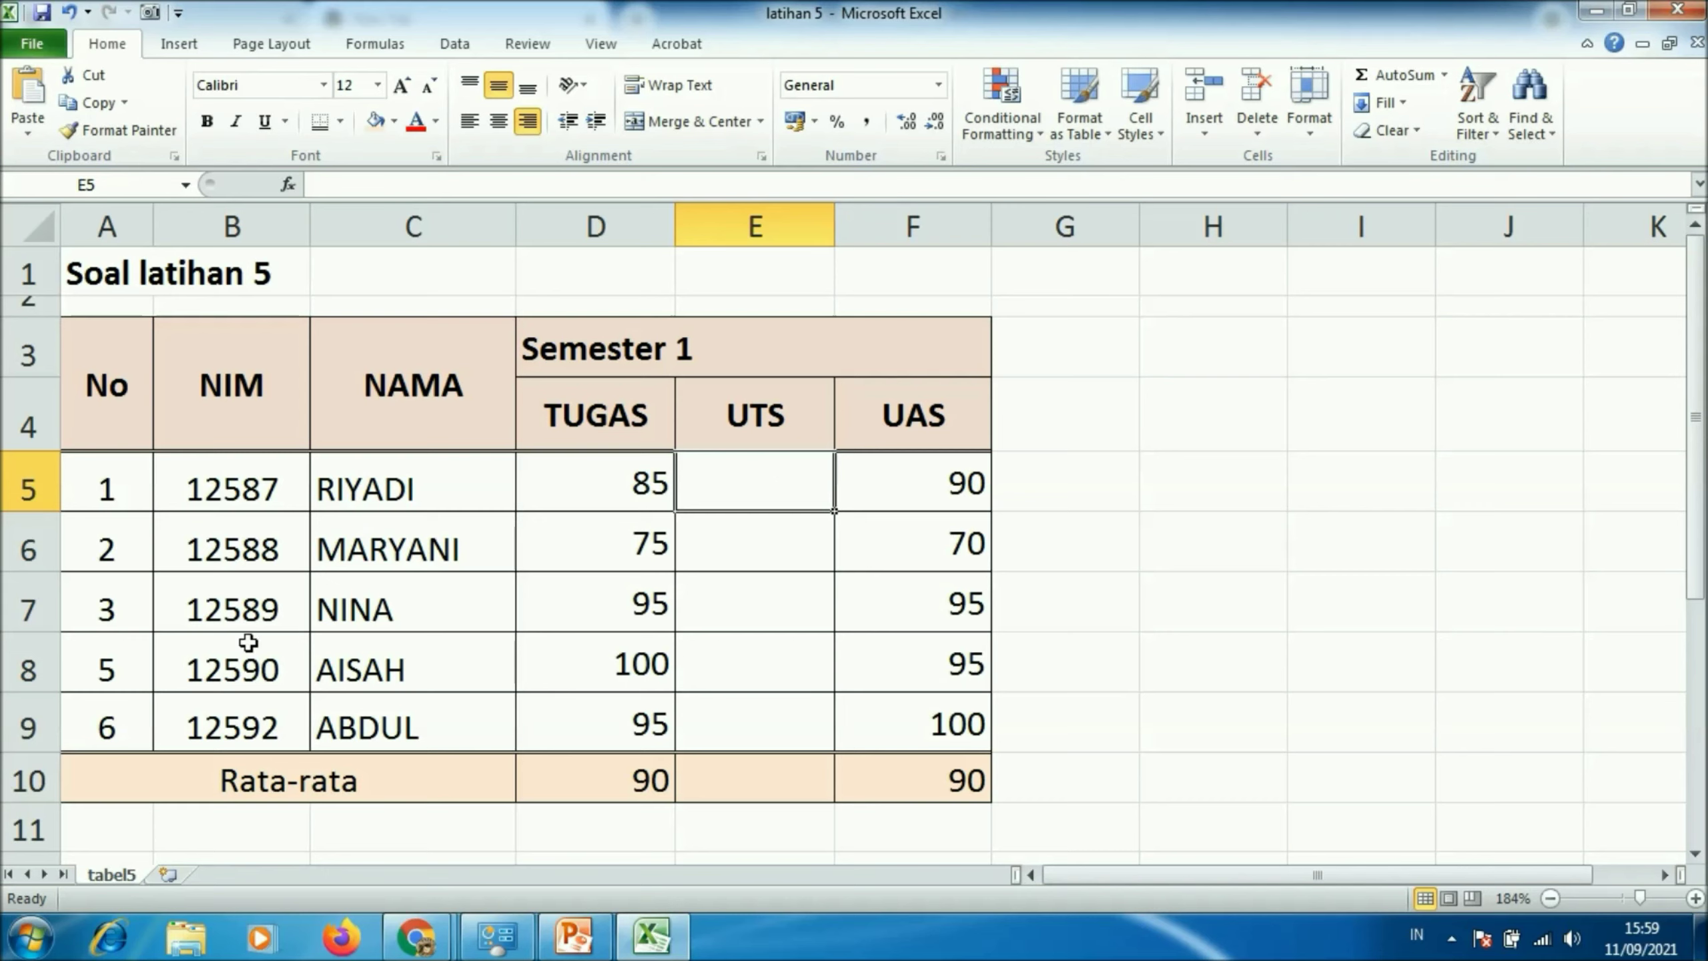
# Insert a blank row above AISAH's row and enter 4 in its No cell A8.
pyautogui.click(28, 671)
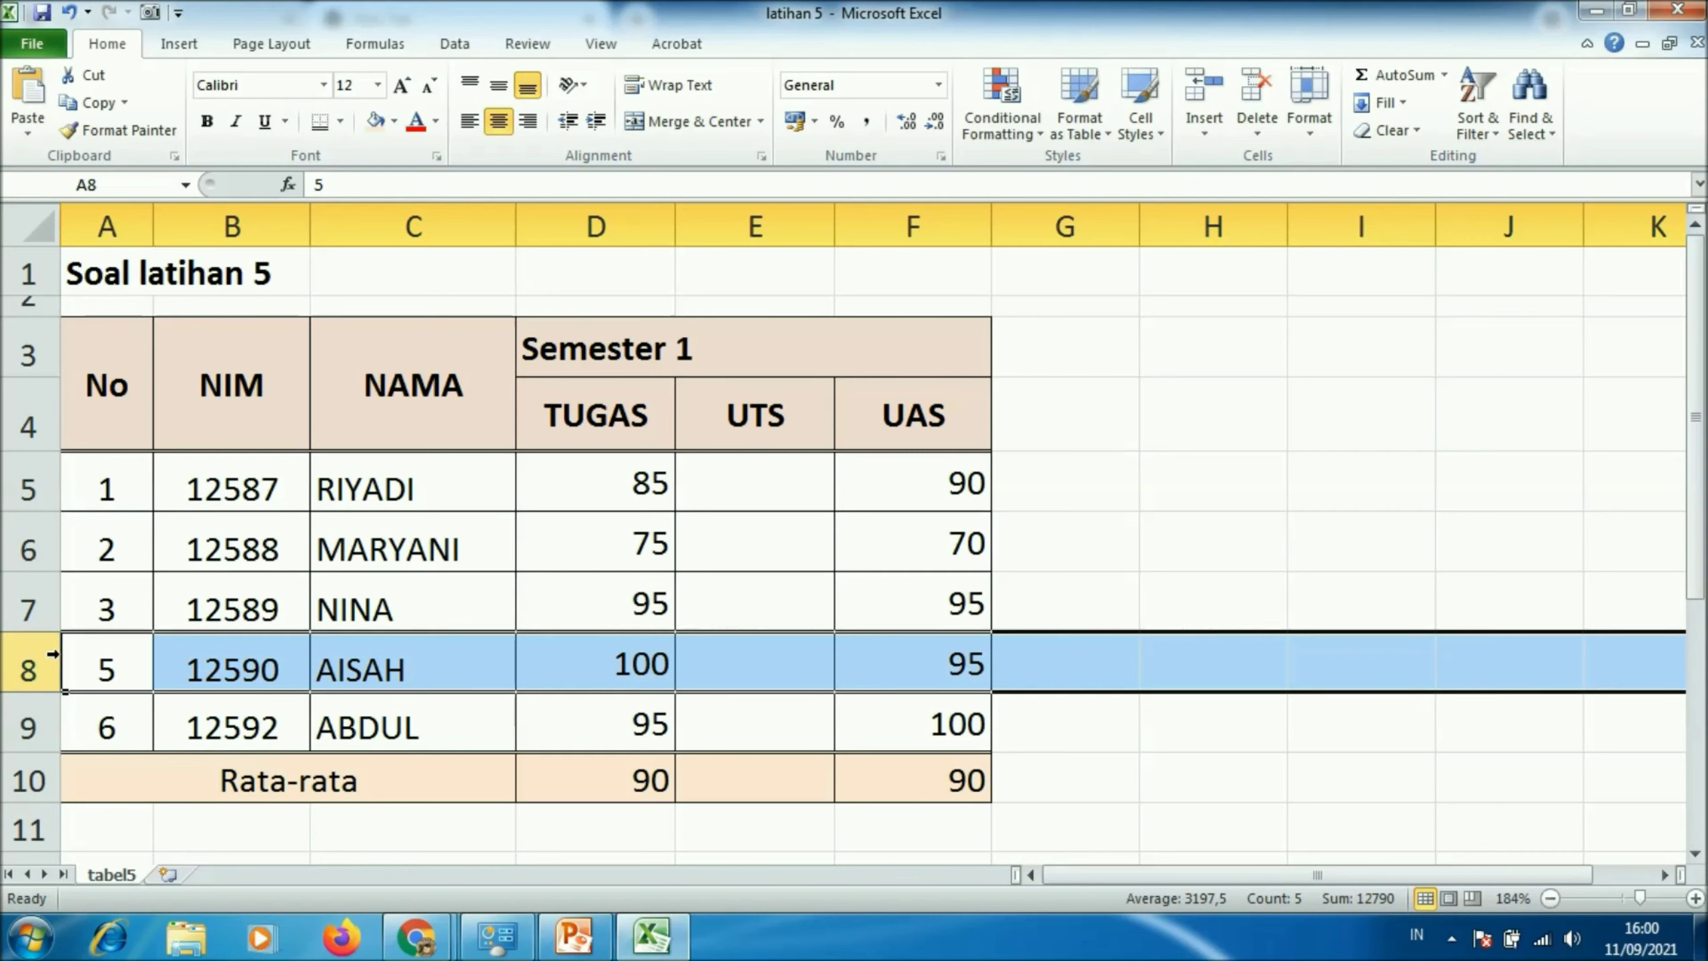
pyautogui.rightClick(28, 667)
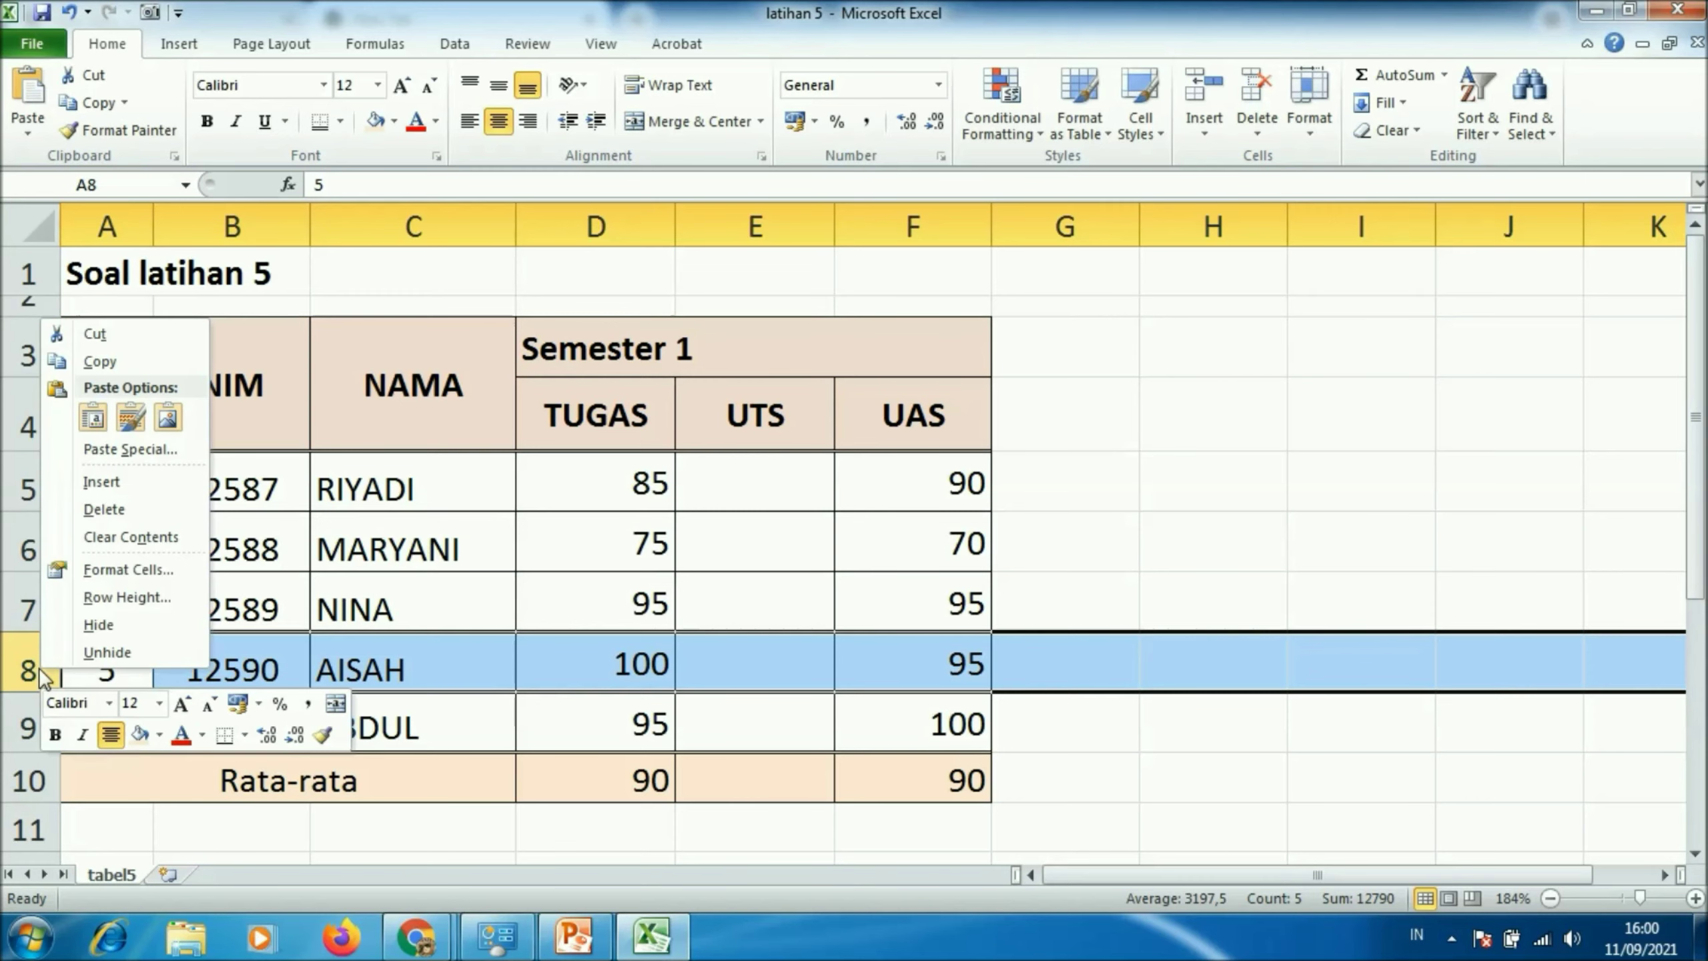
pyautogui.click(105, 479)
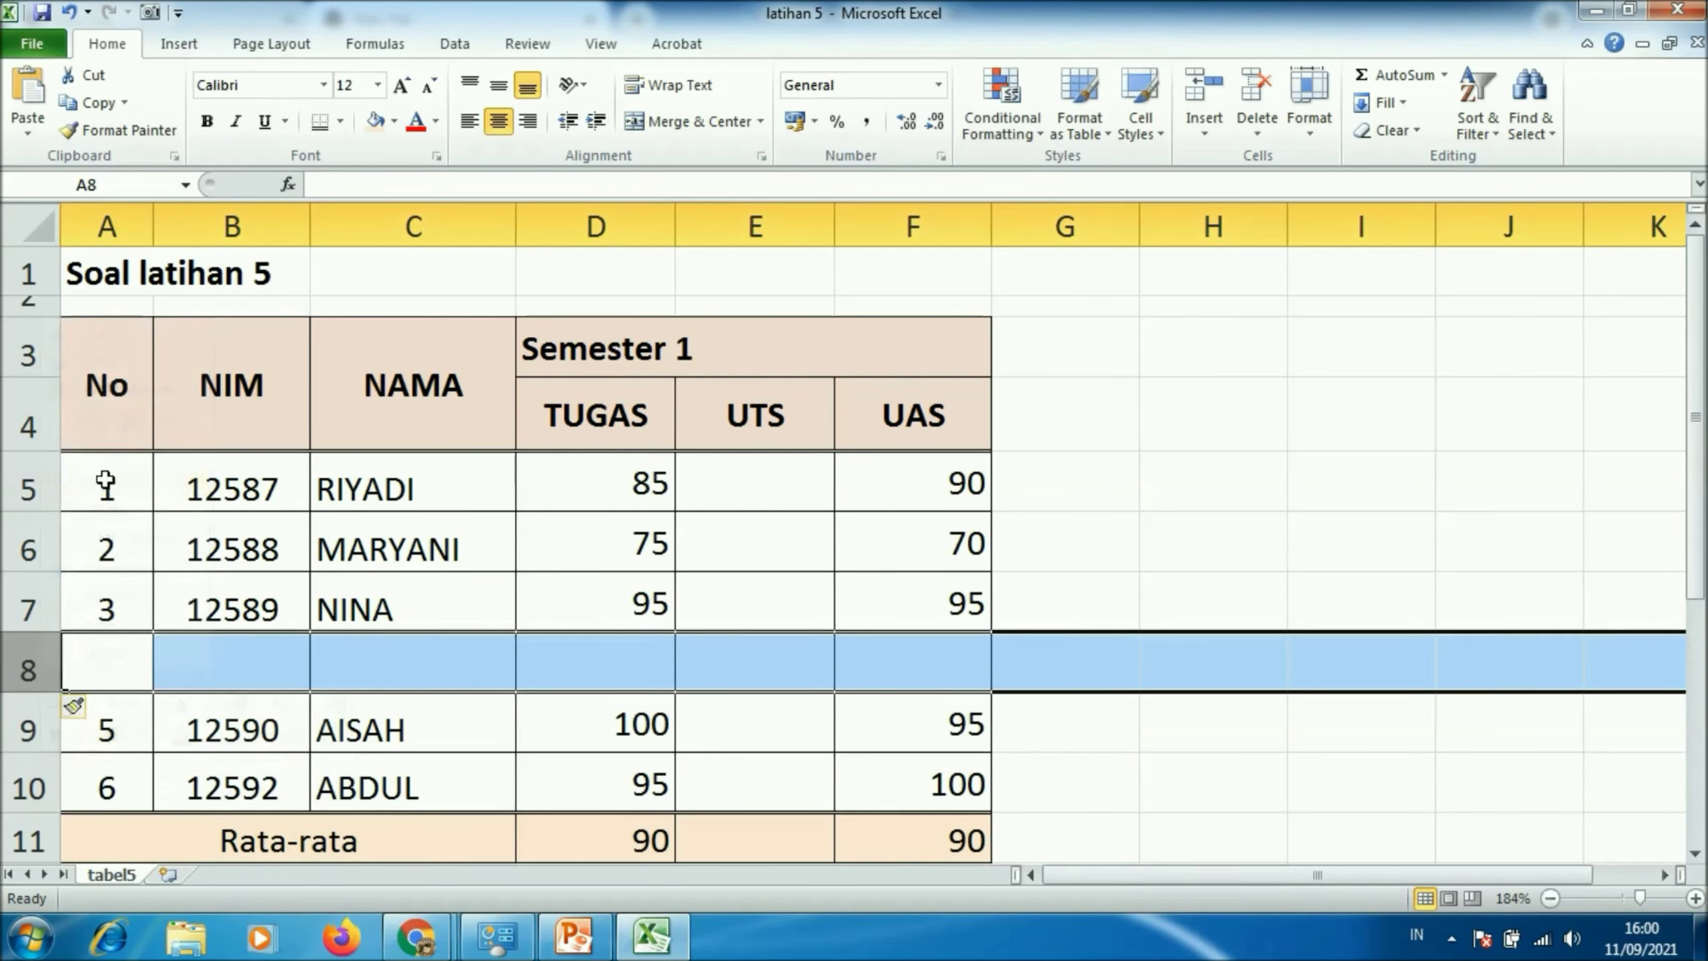
pyautogui.click(125, 670)
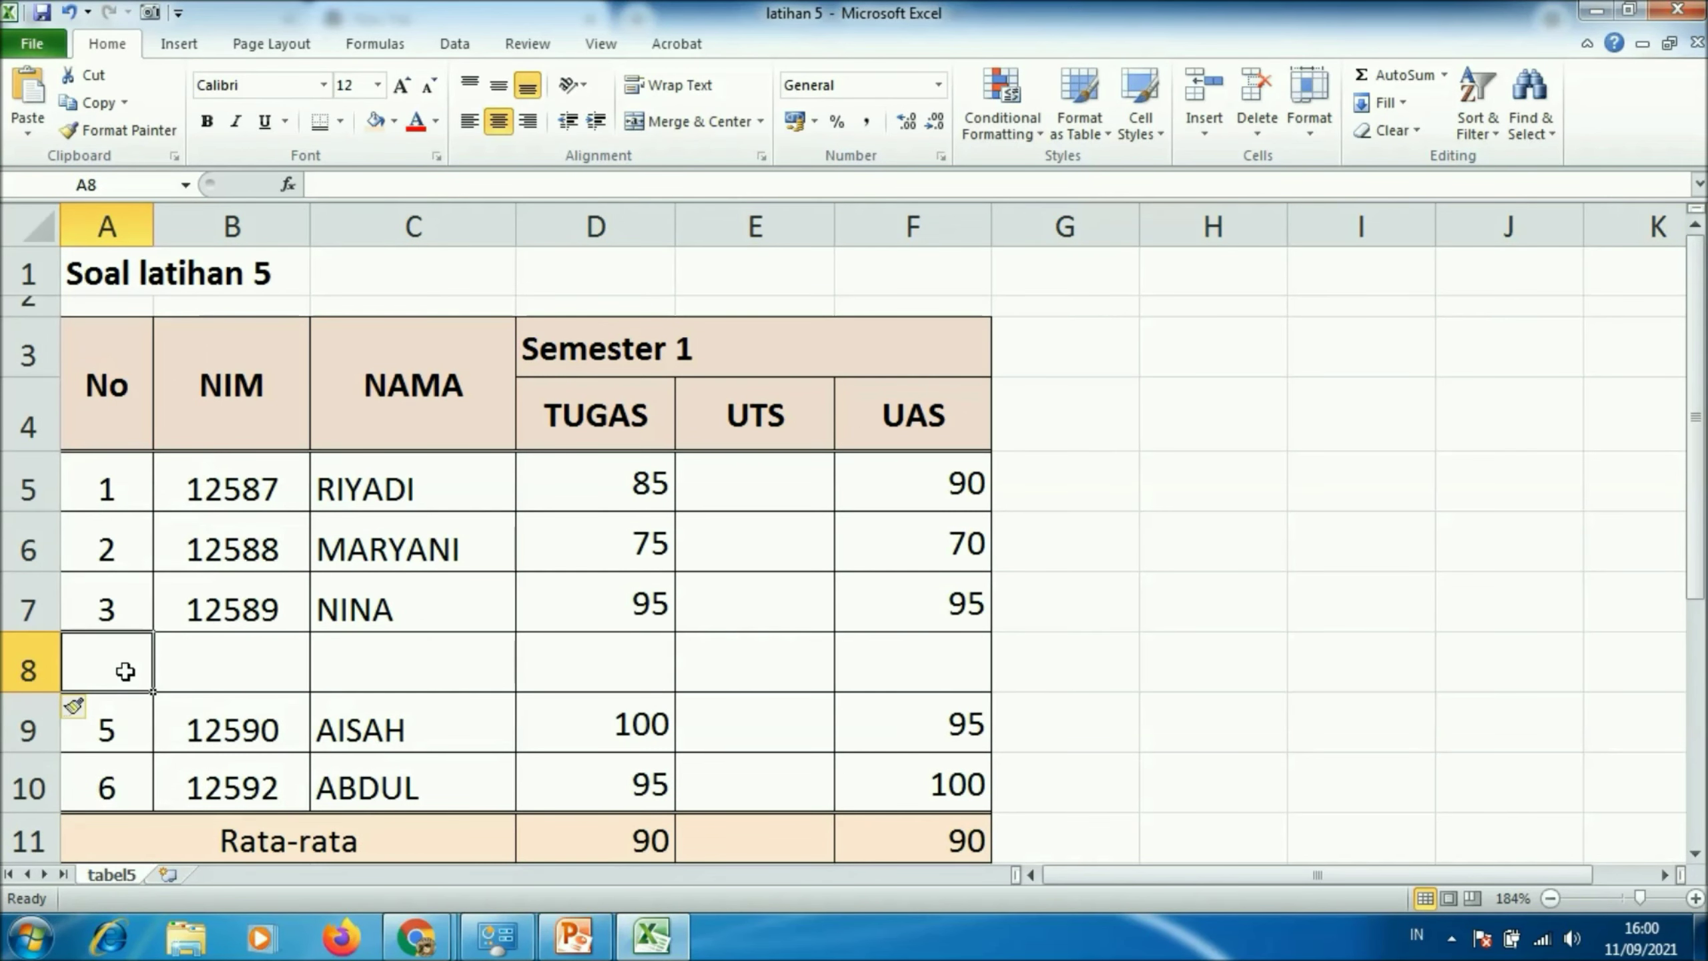
pyautogui.write('4')
pyautogui.click(234, 652)
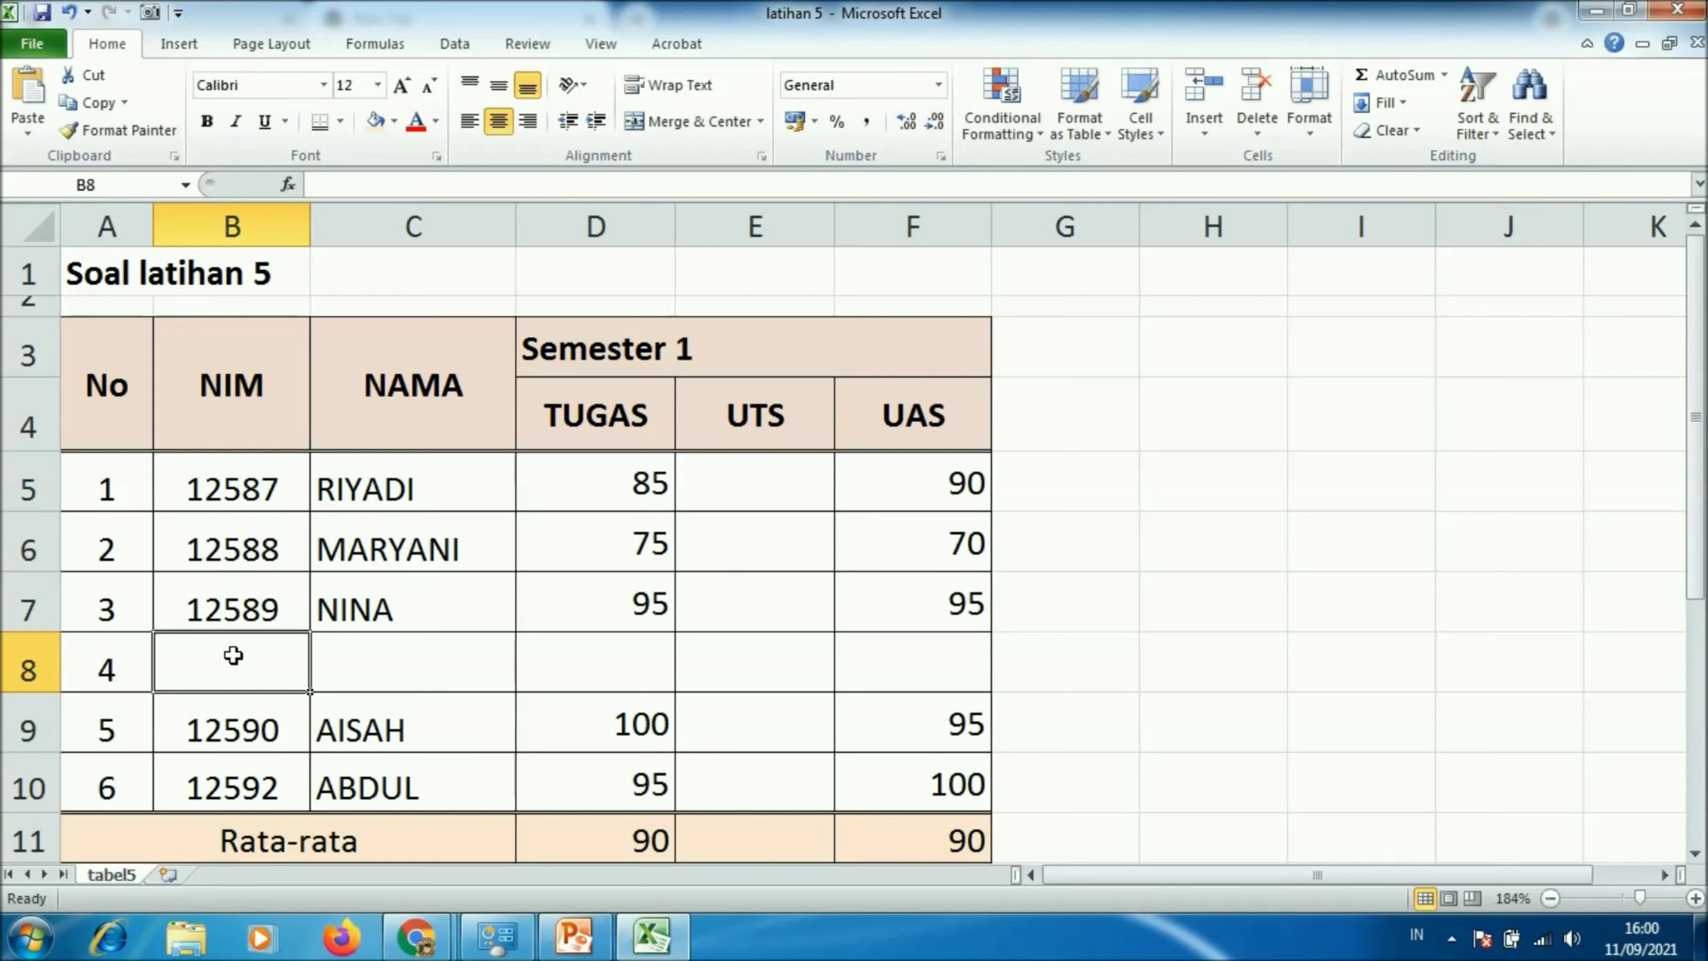
# Hide the empty UTS column.
pyautogui.click(741, 227)
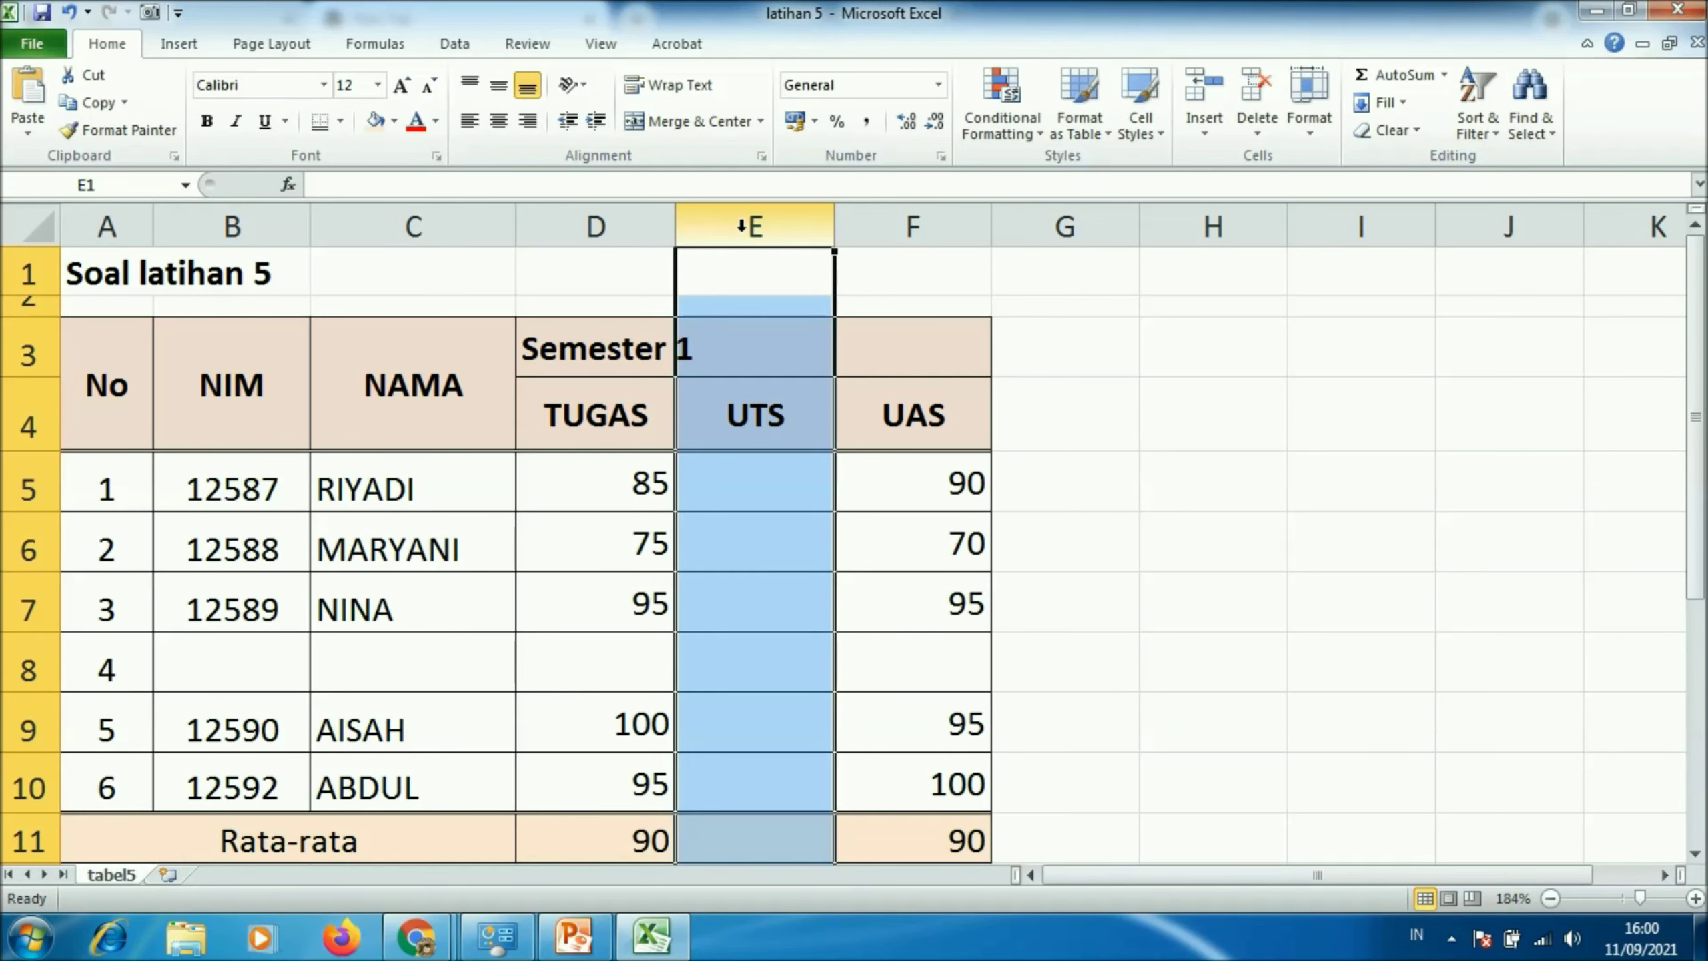
pyautogui.rightClick(742, 232)
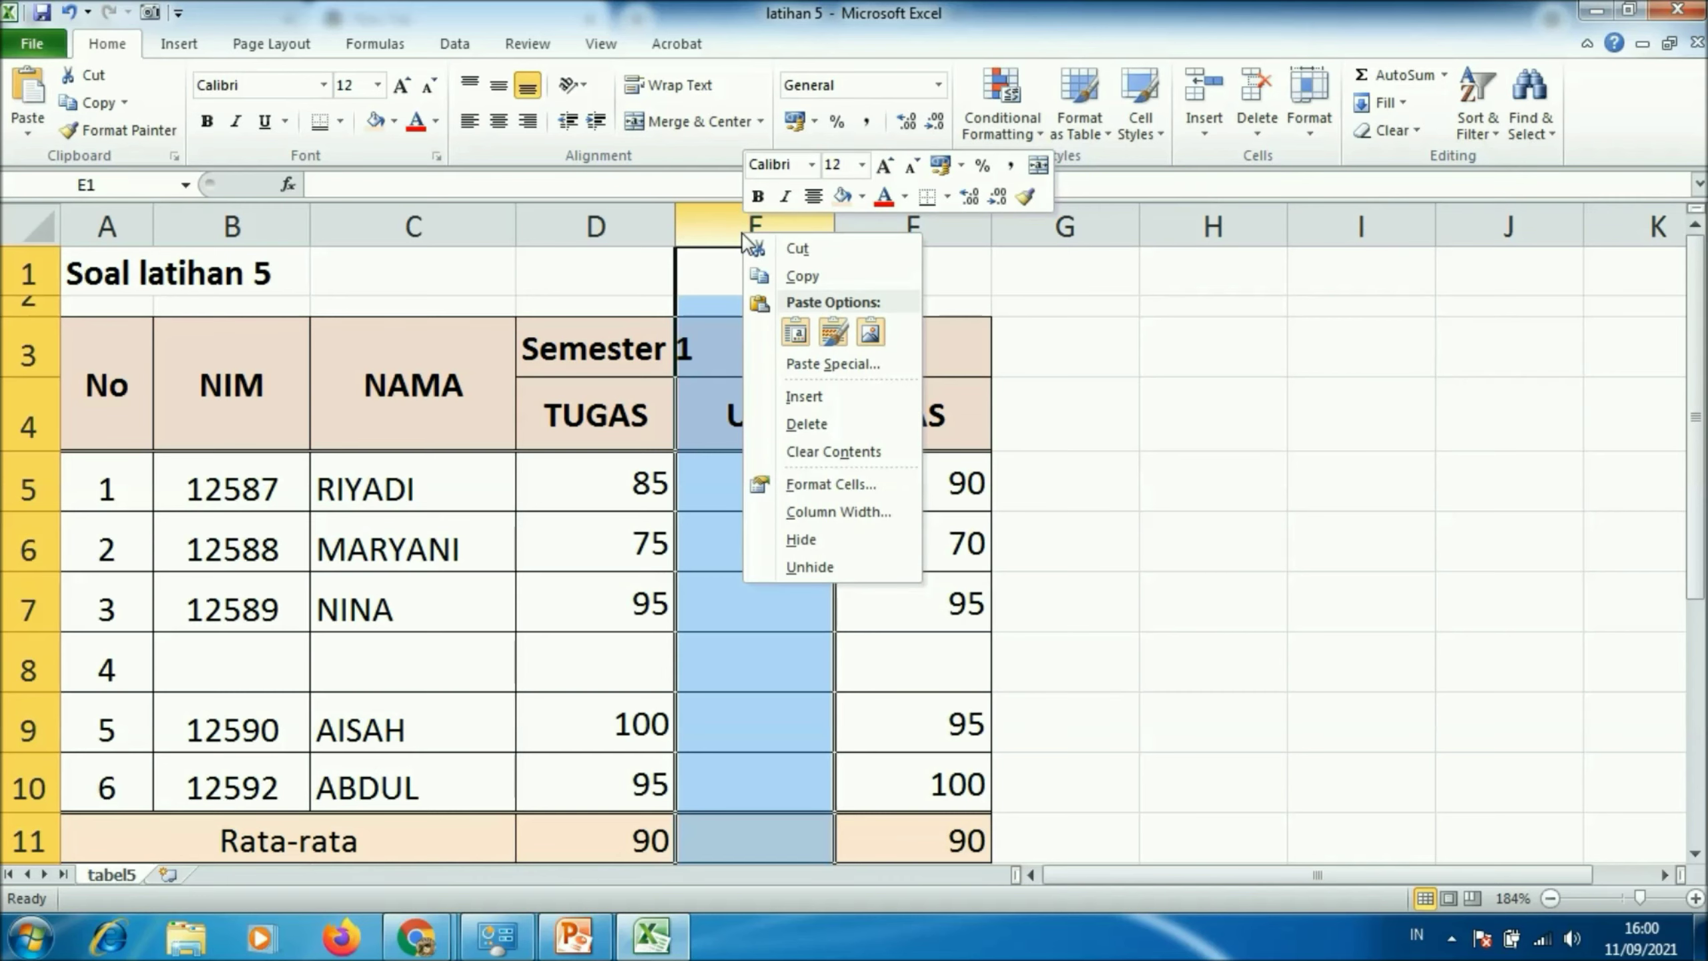
pyautogui.click(822, 539)
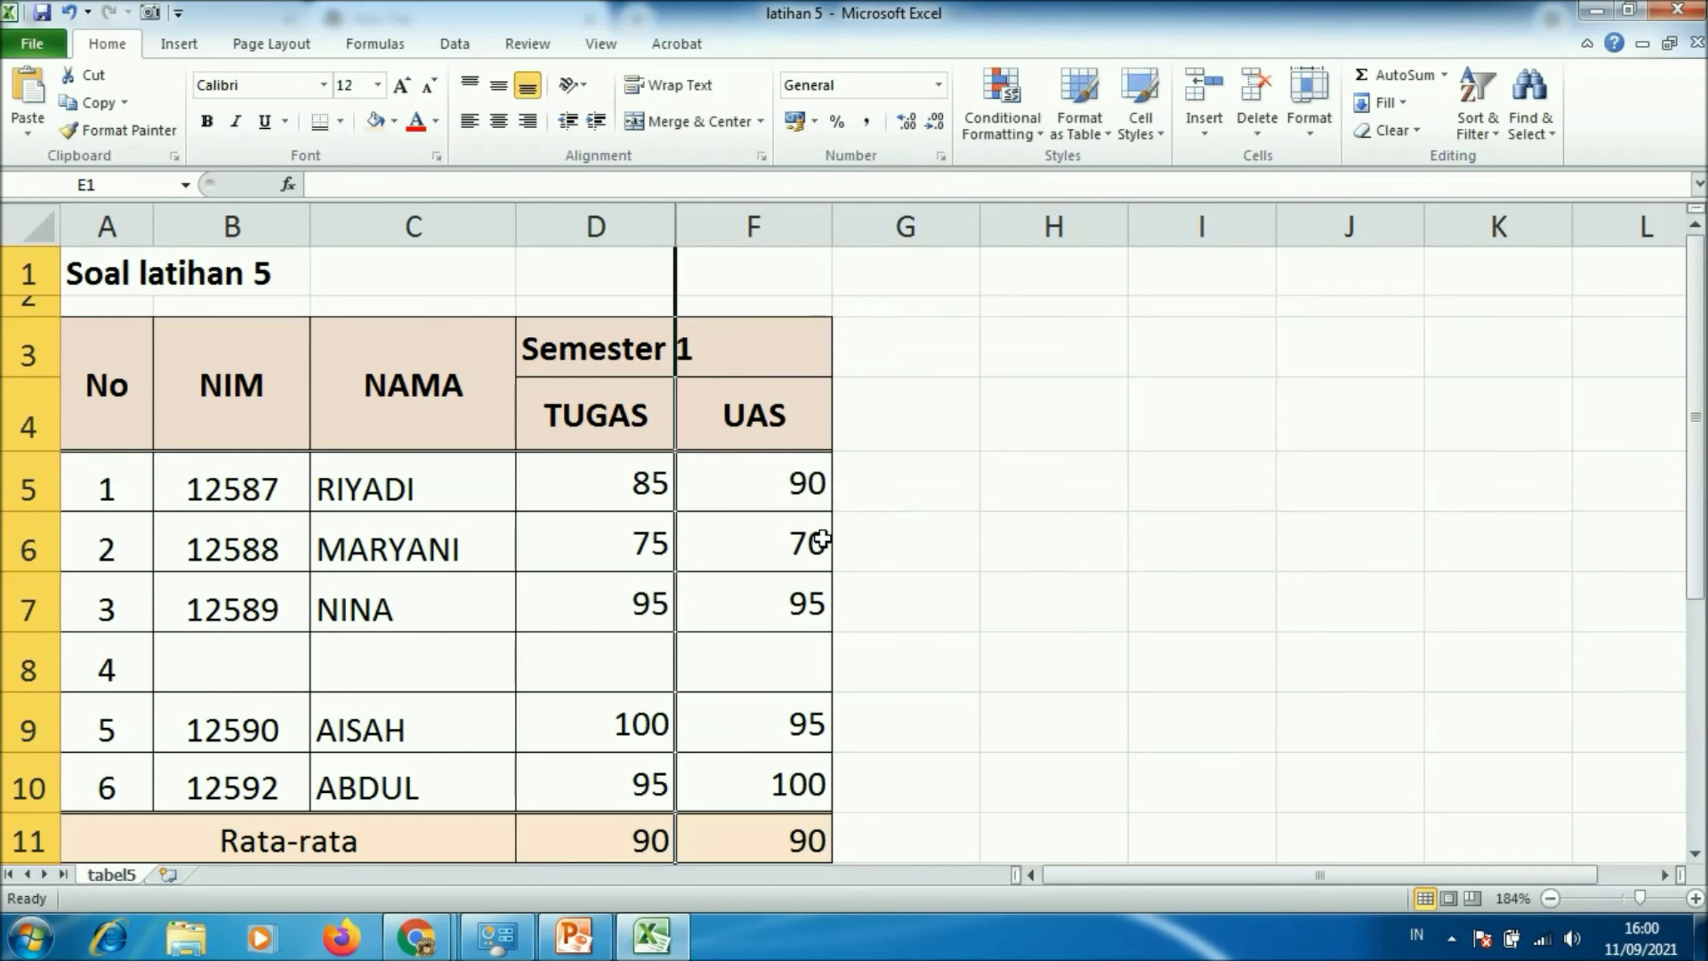
# Hide the blank row numbered 4.
pyautogui.click(27, 669)
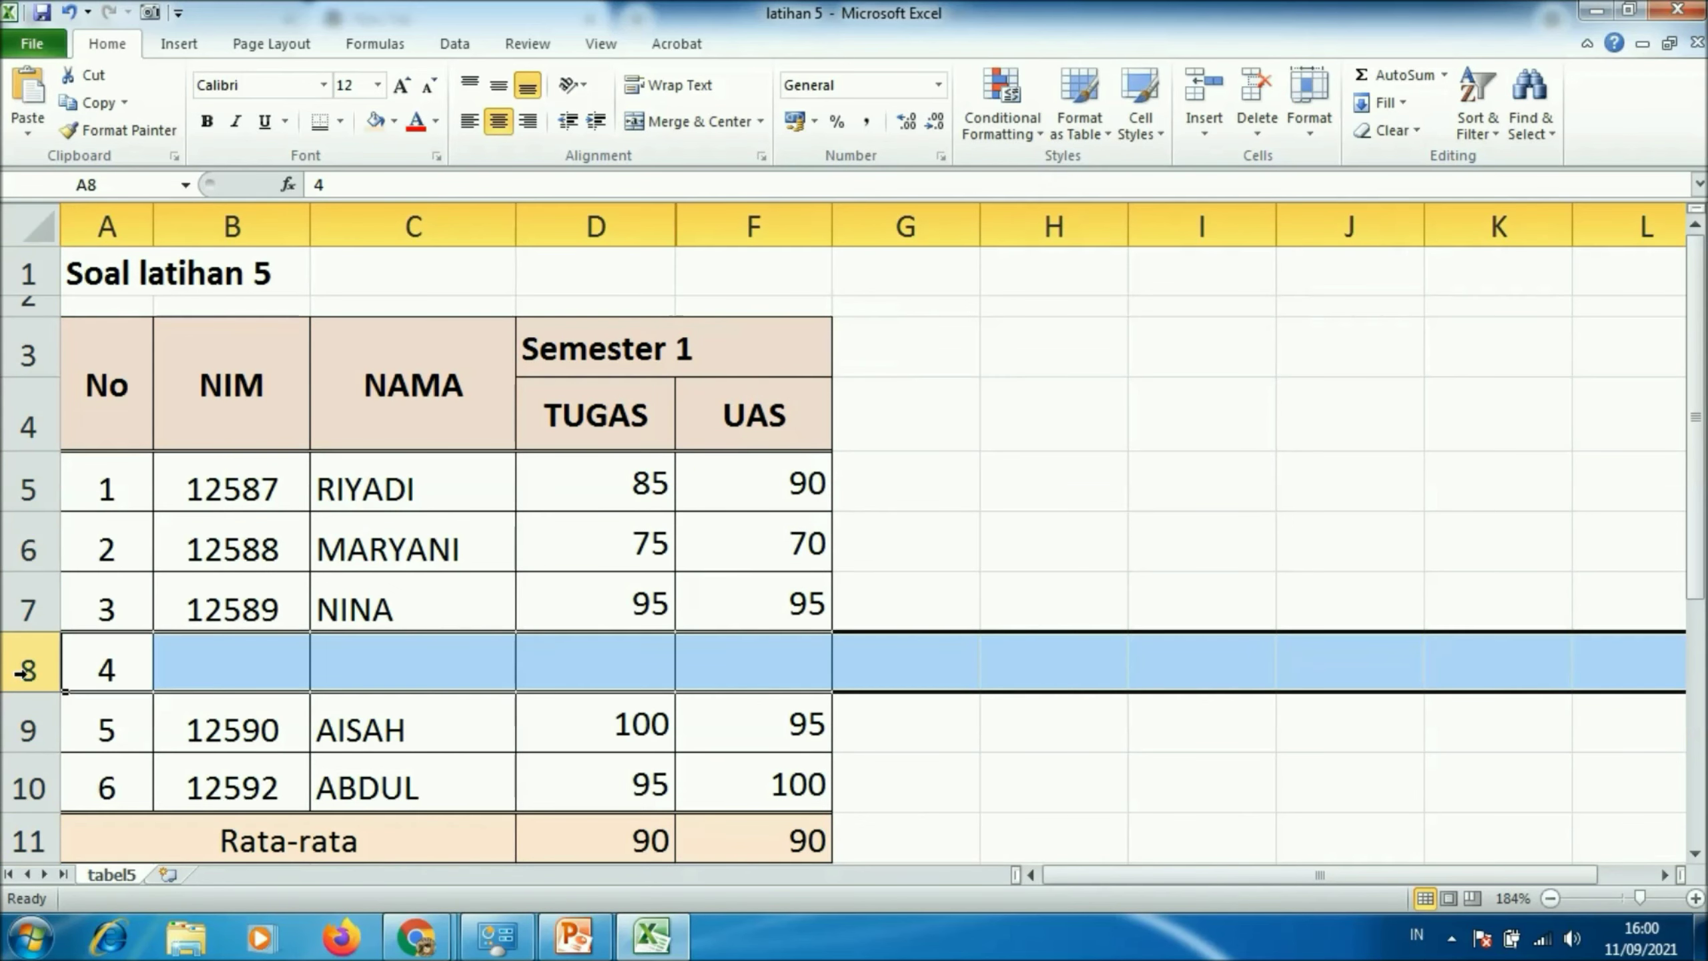
pyautogui.rightClick(25, 671)
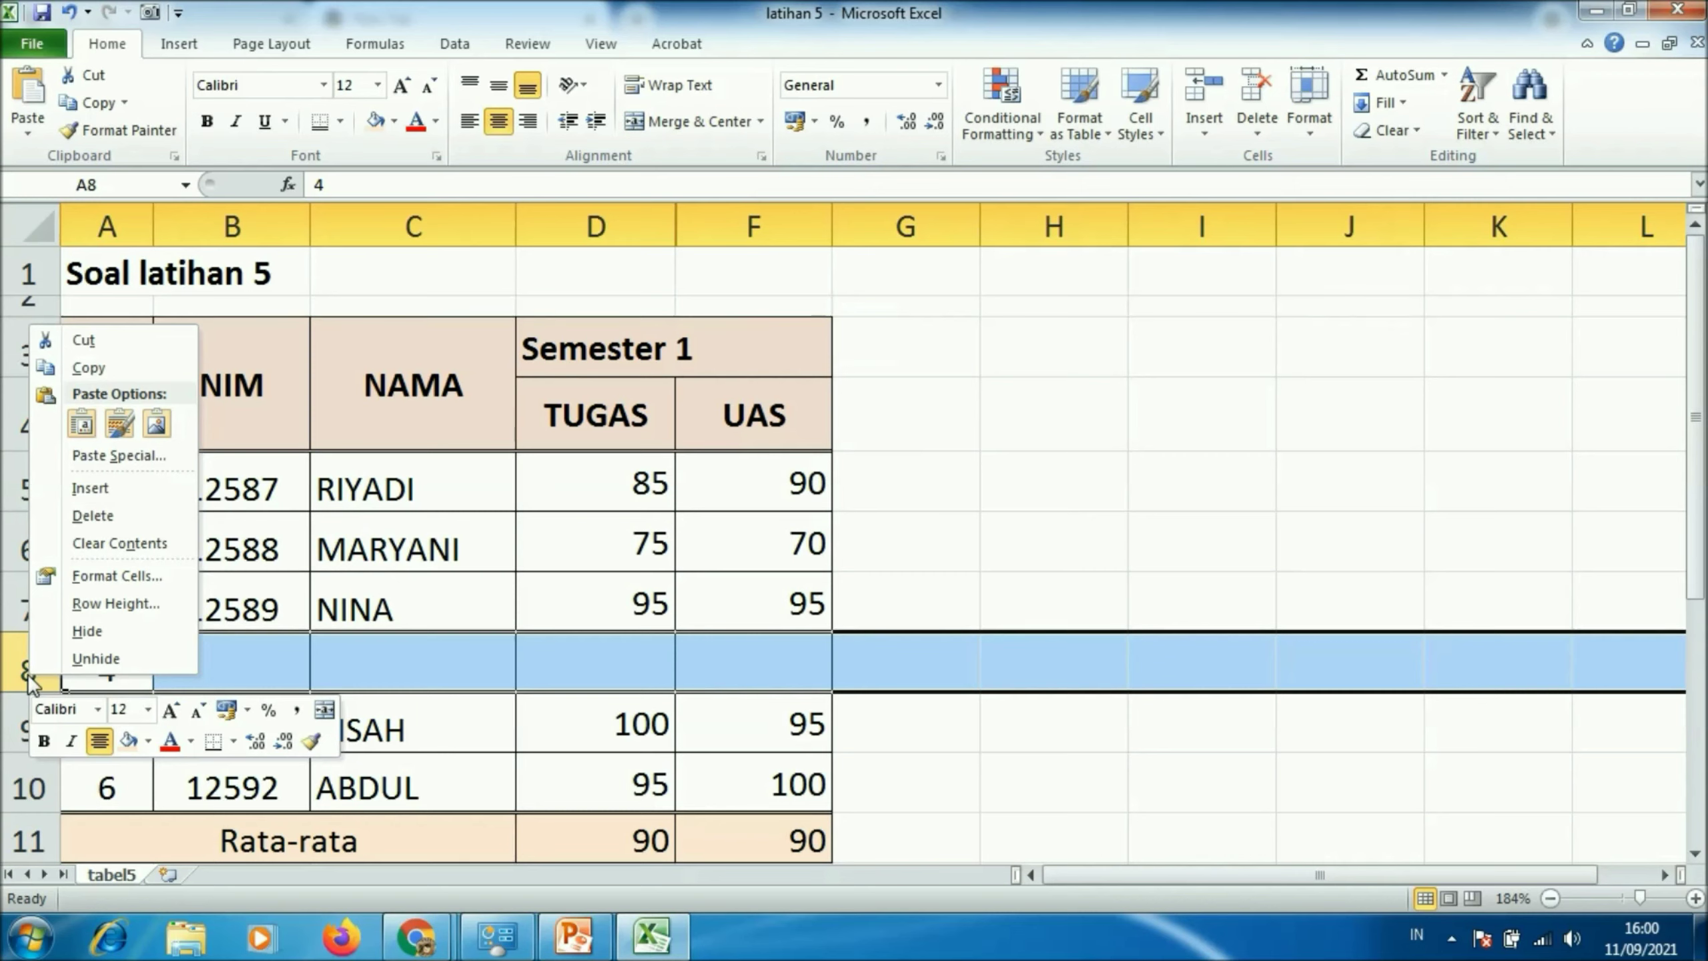
pyautogui.click(47, 631)
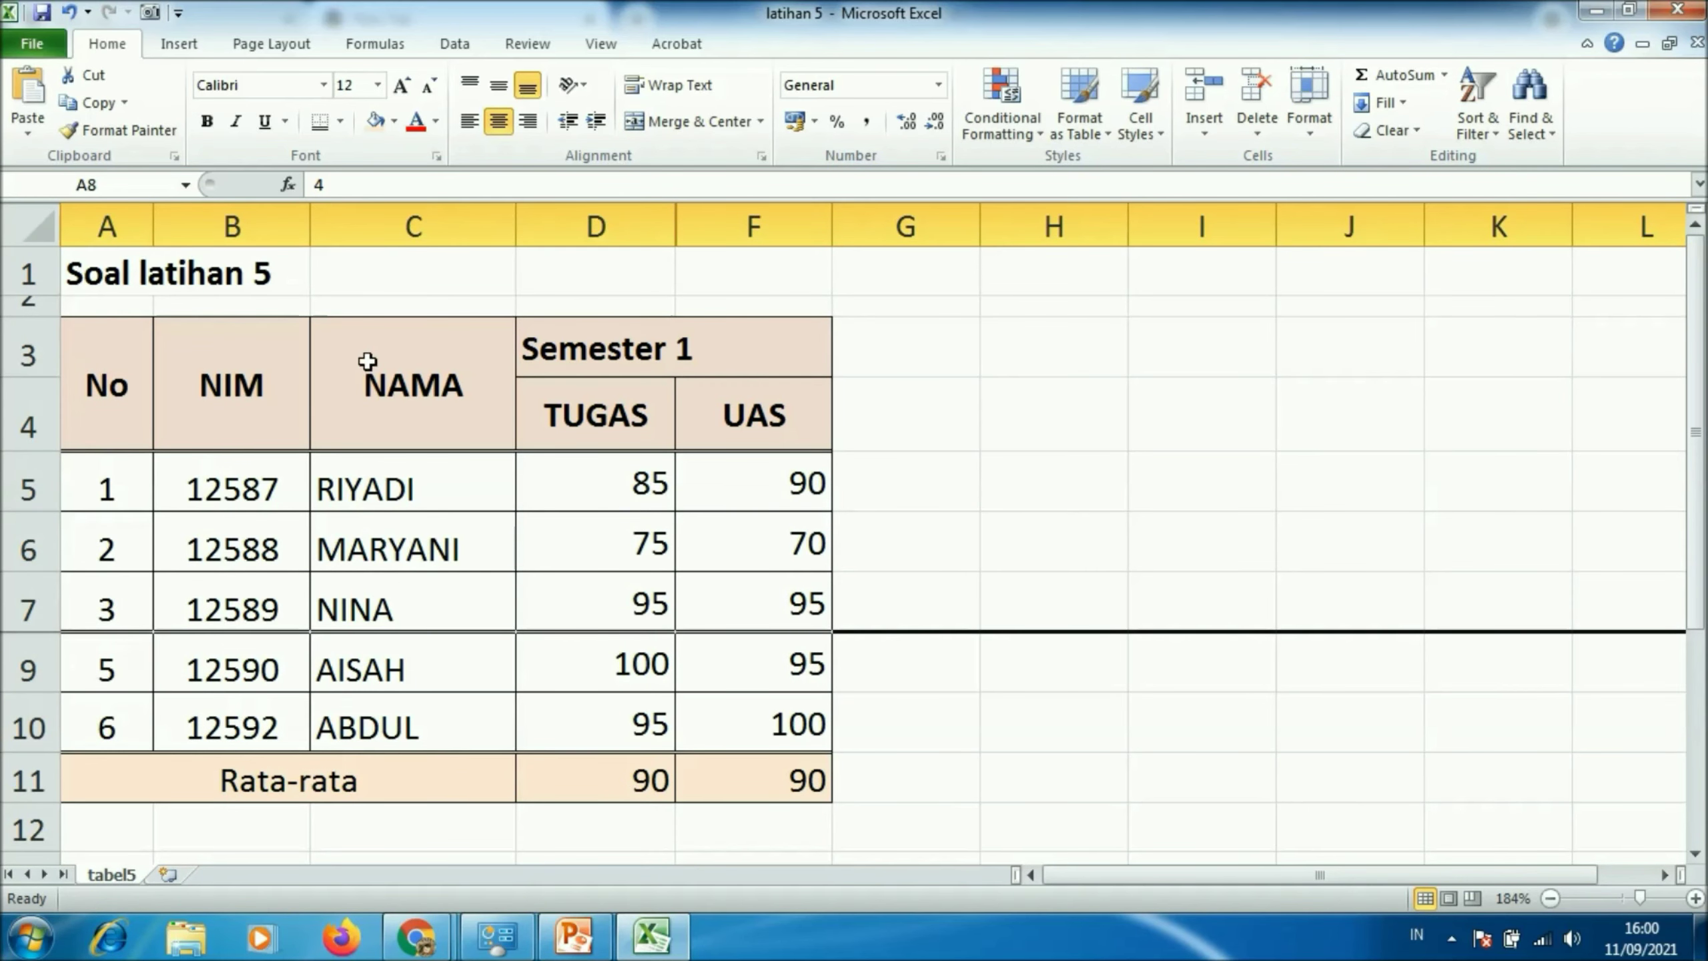
pyautogui.click(751, 212)
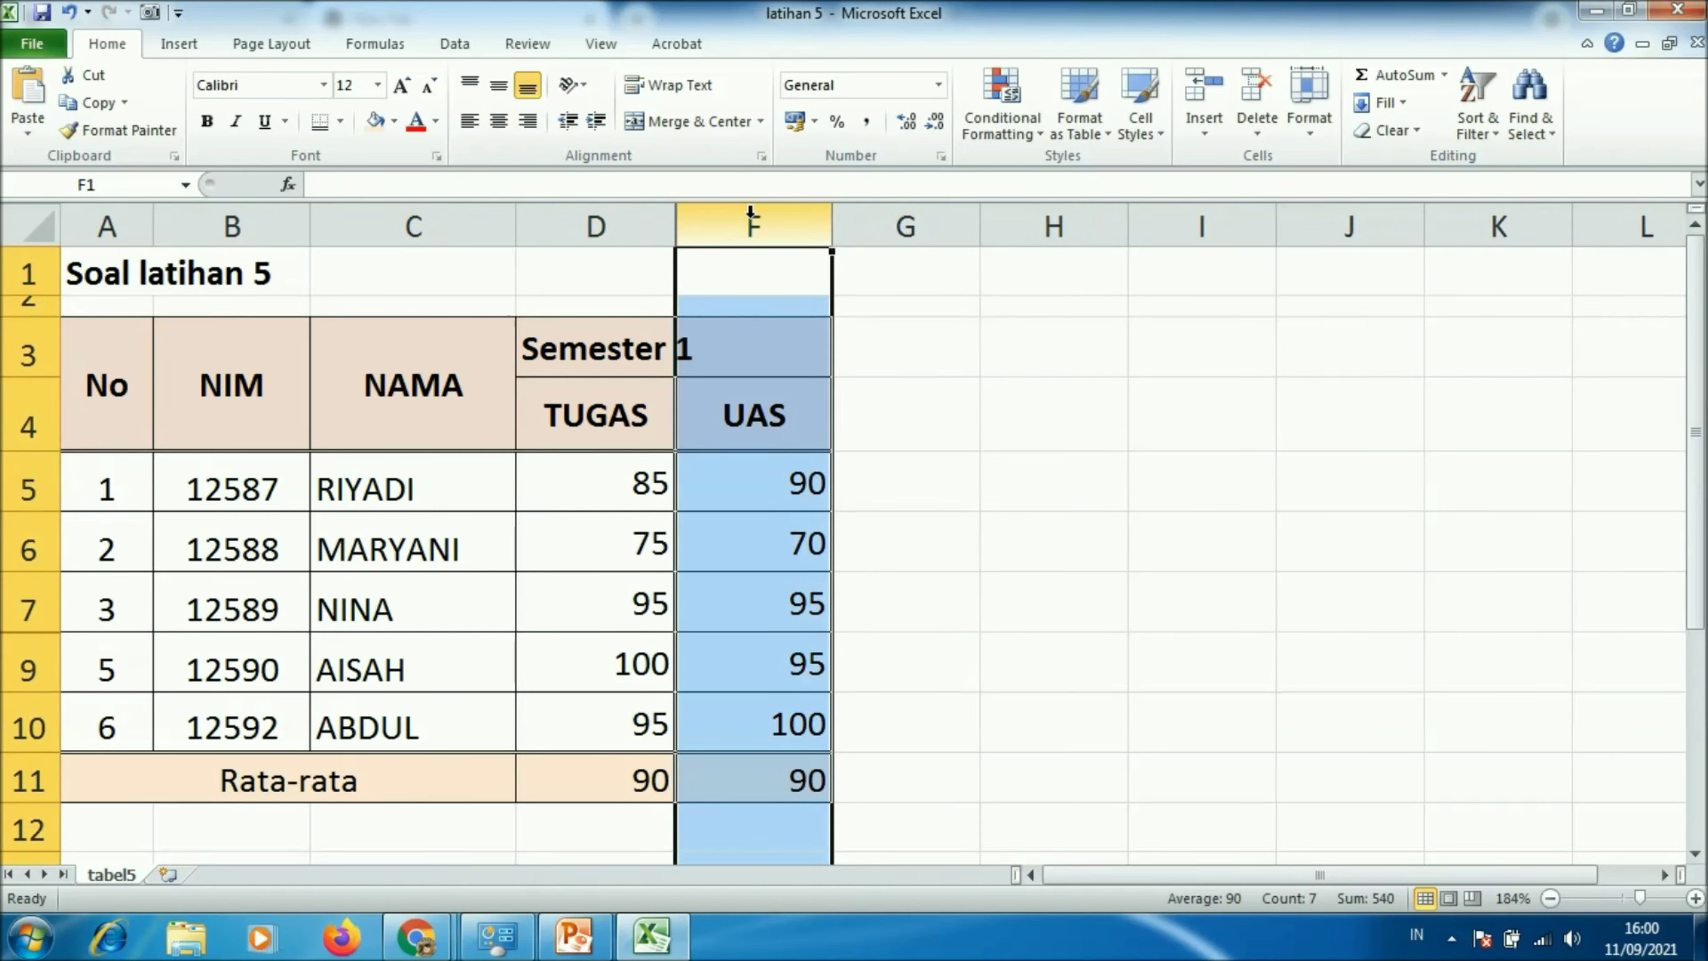
# Select the columns from TUGAS through UAS and unhide the UTS column between them.
pyautogui.rightClick(751, 214)
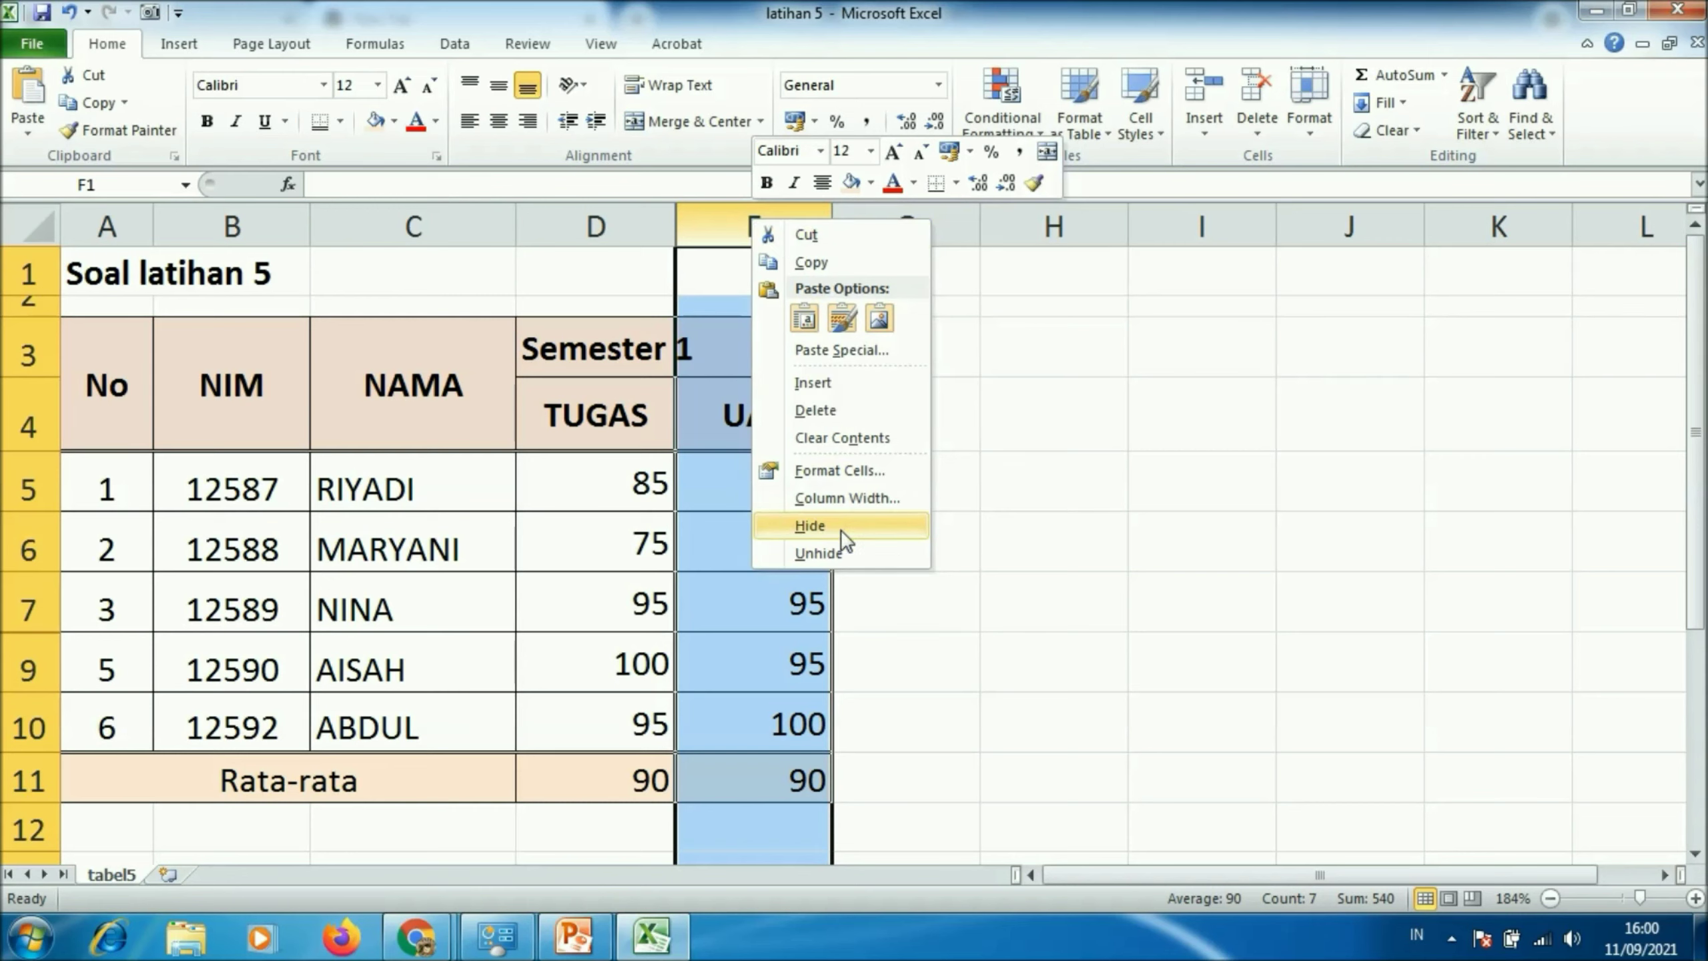
pyautogui.click(993, 484)
pyautogui.click(985, 470)
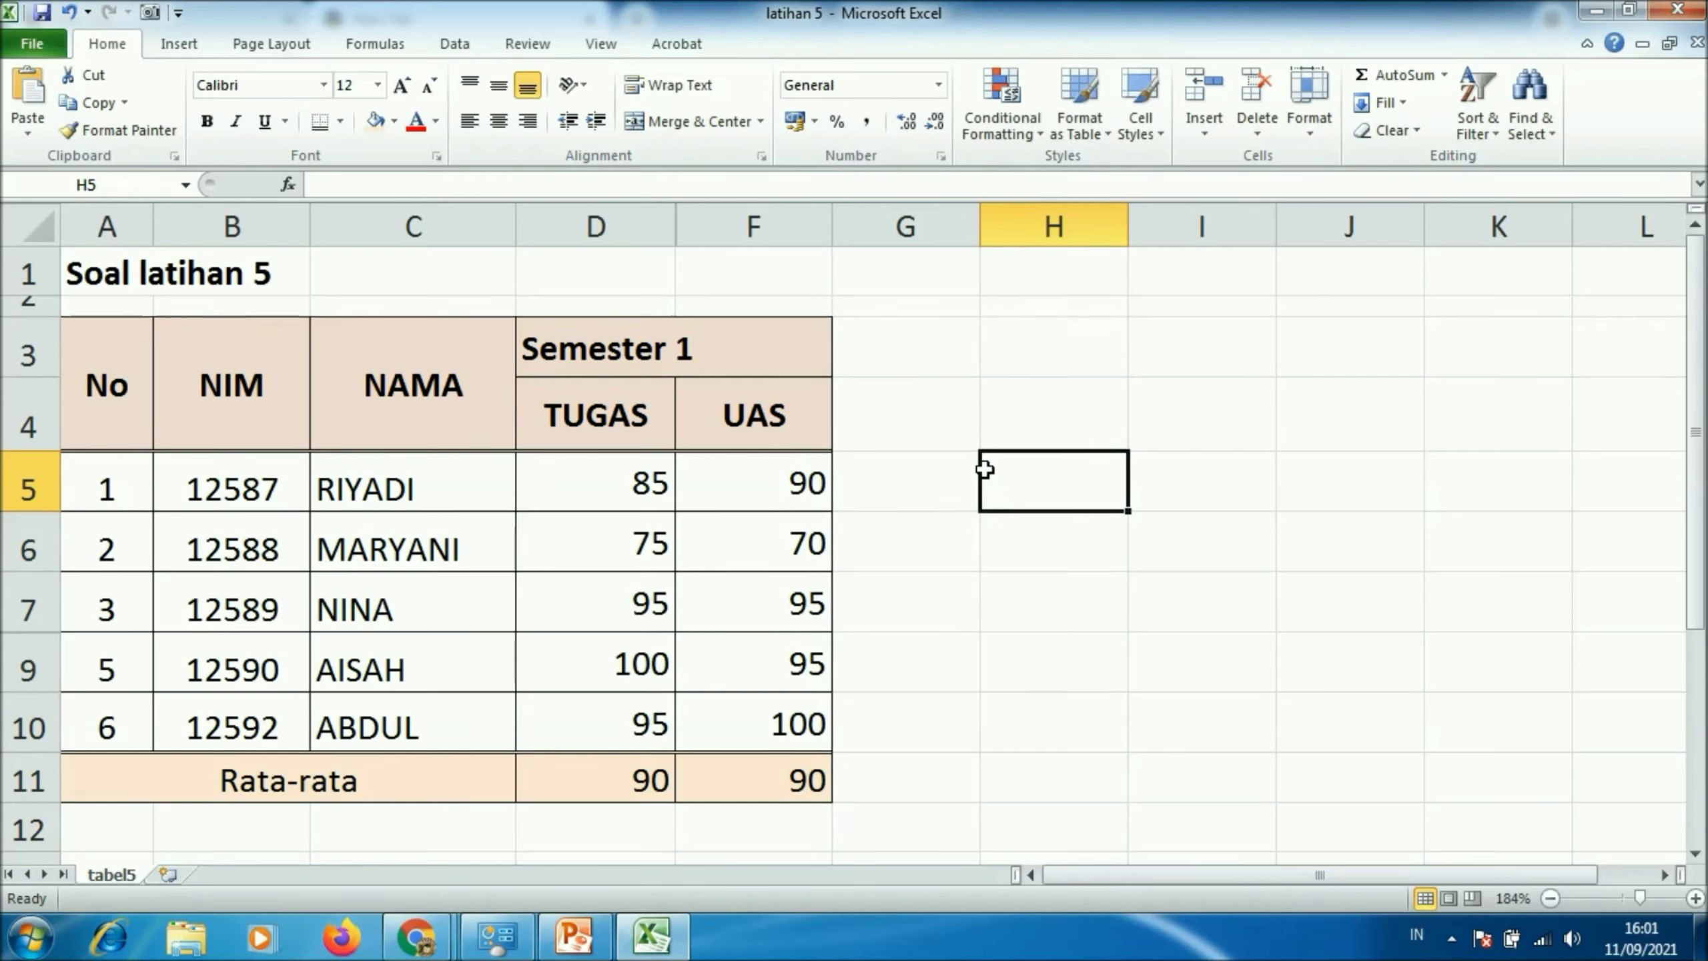
pyautogui.click(651, 222)
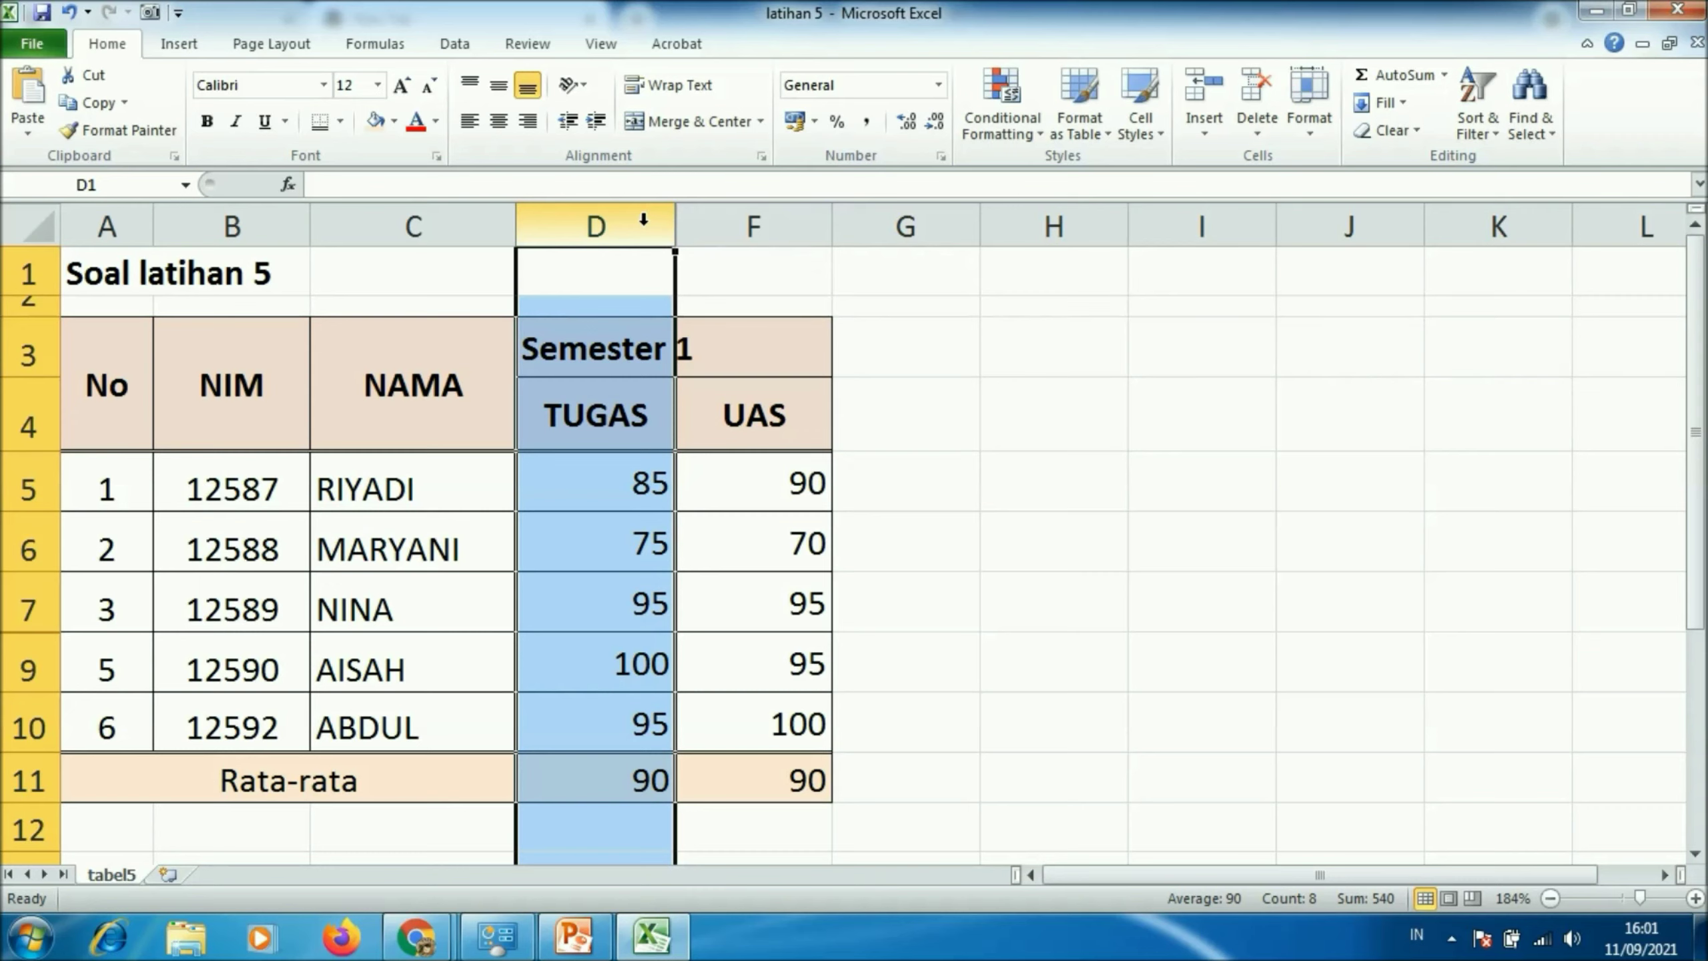
pyautogui.moveTo(644, 219); pyautogui.dragTo(699, 211)
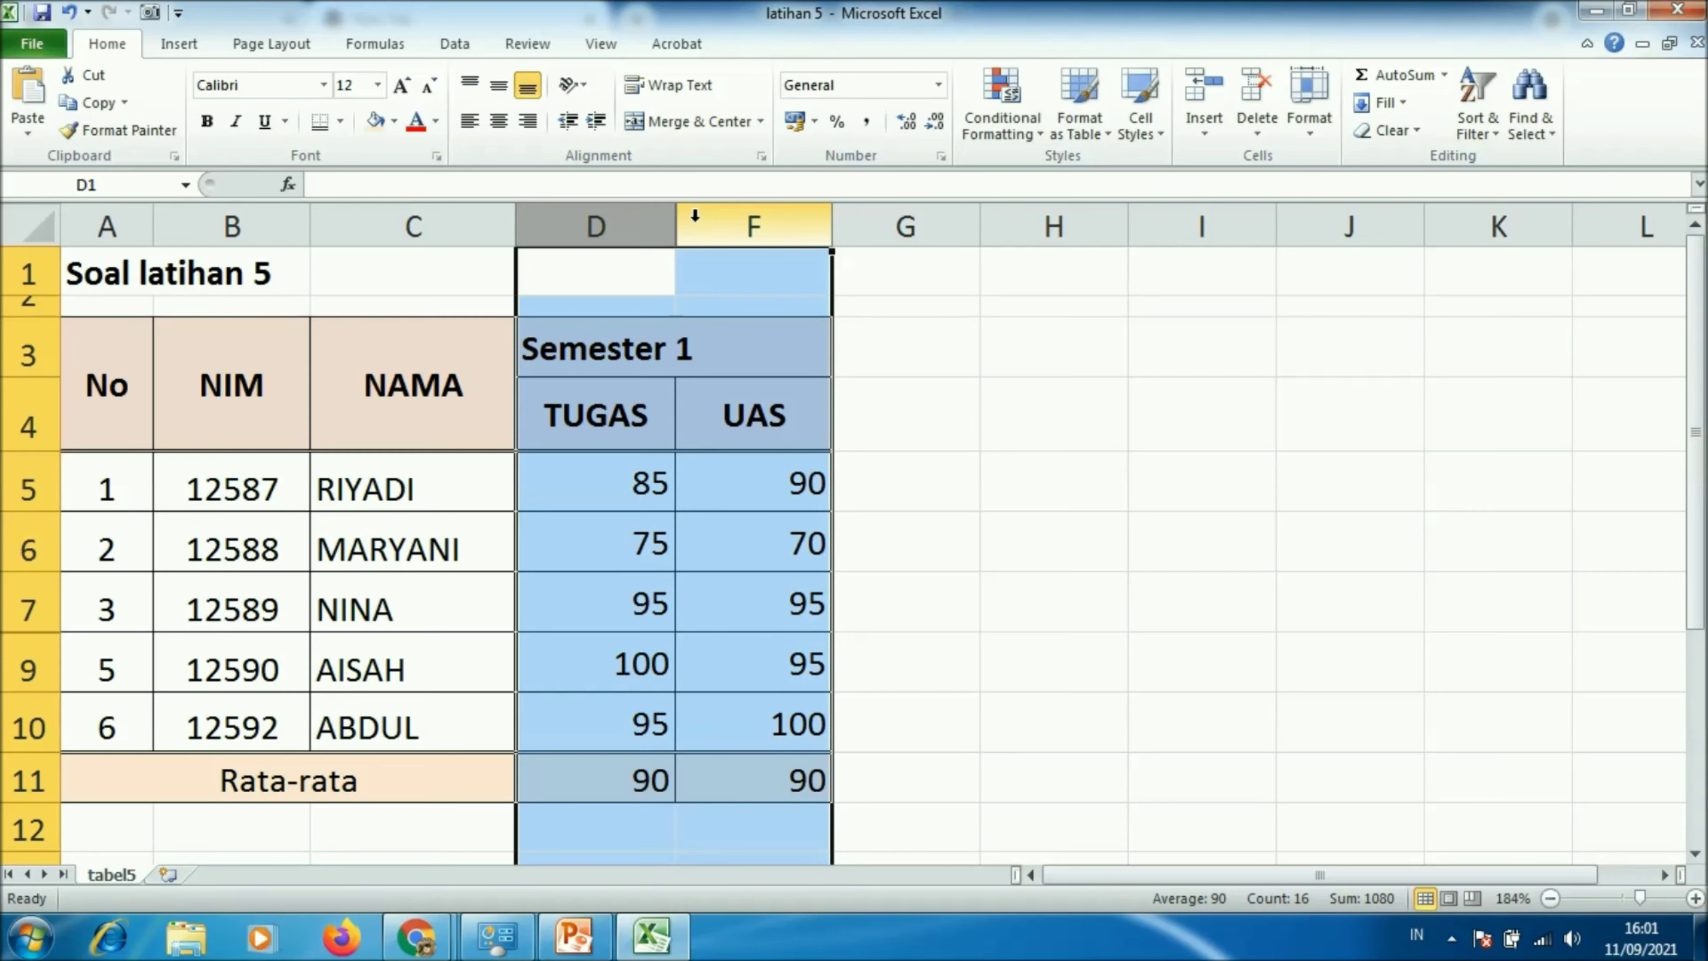
pyautogui.rightClick(704, 215)
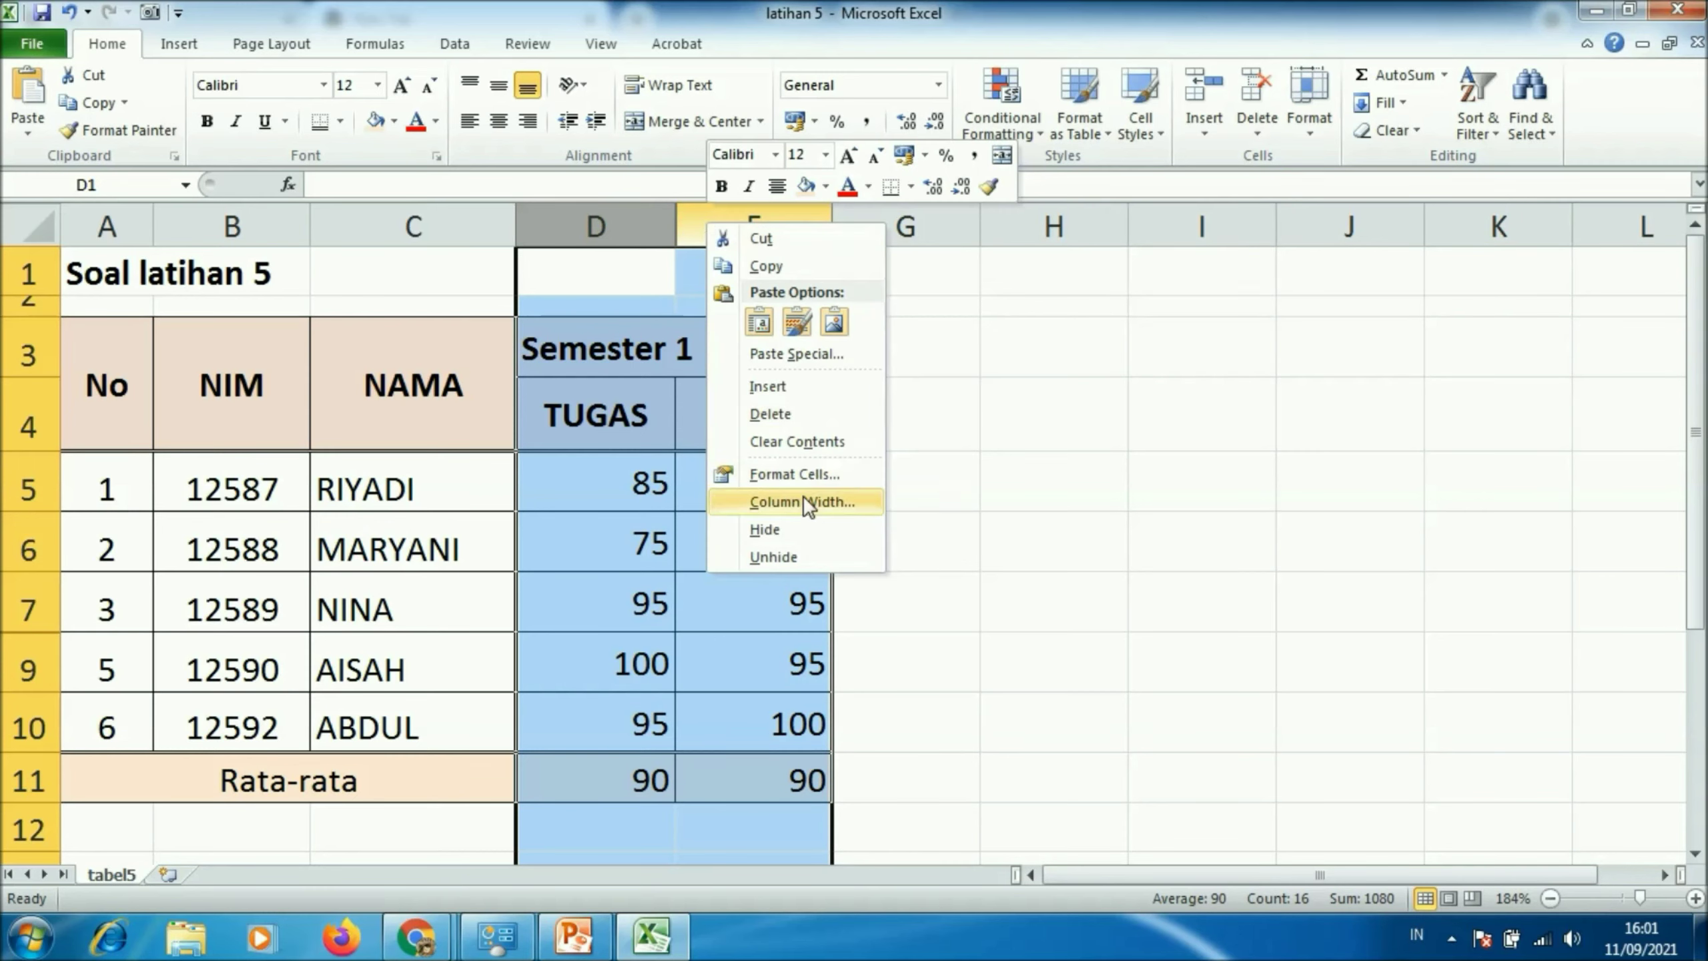
pyautogui.click(806, 557)
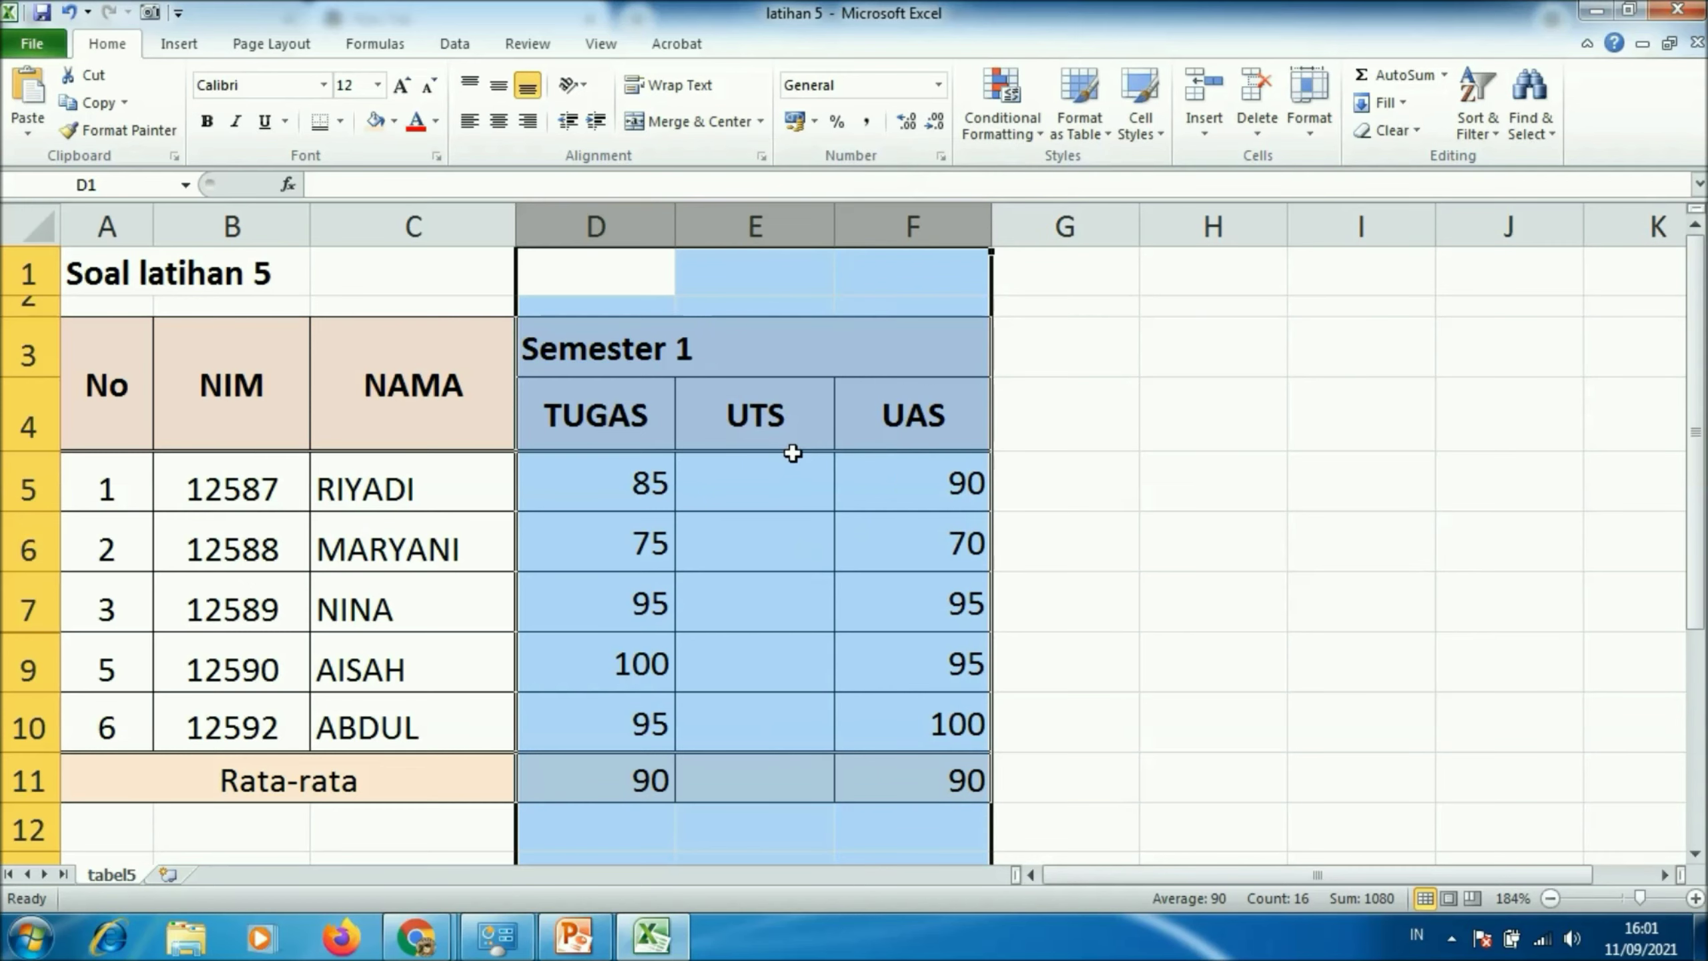
pyautogui.moveTo(27, 610); pyautogui.dragTo(27, 669)
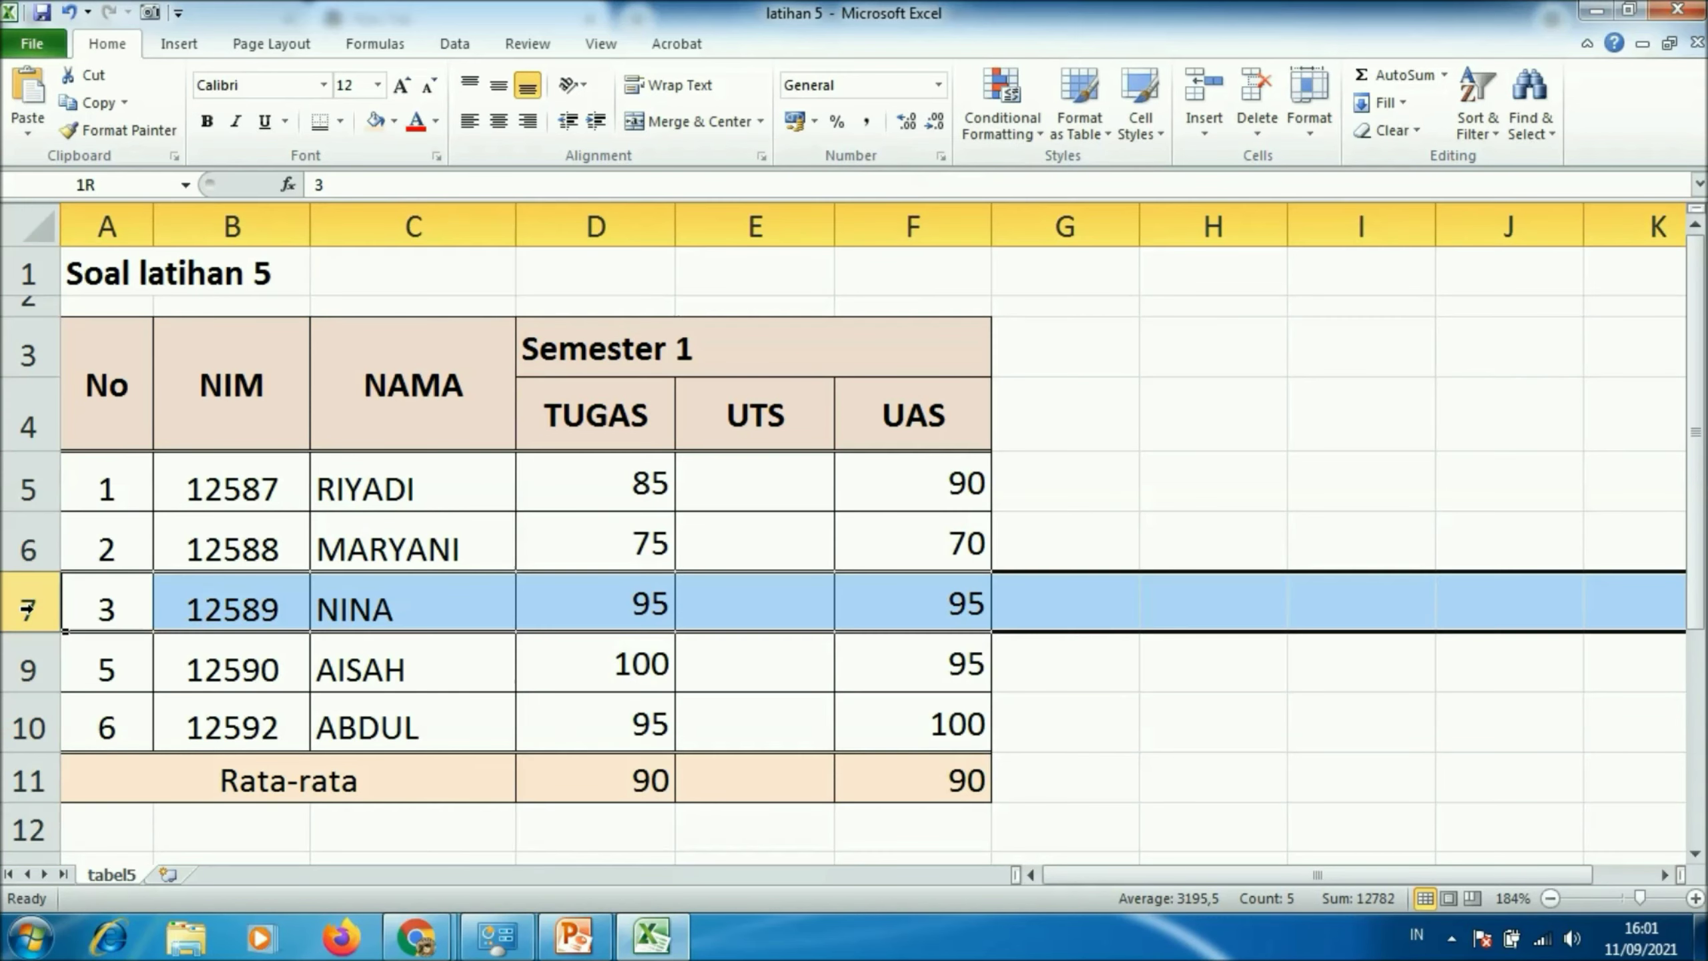
# Unhide row 8 so the blank No 4 row appears between NINA and AISAH.
pyautogui.rightClick(33, 675)
pyautogui.click(97, 654)
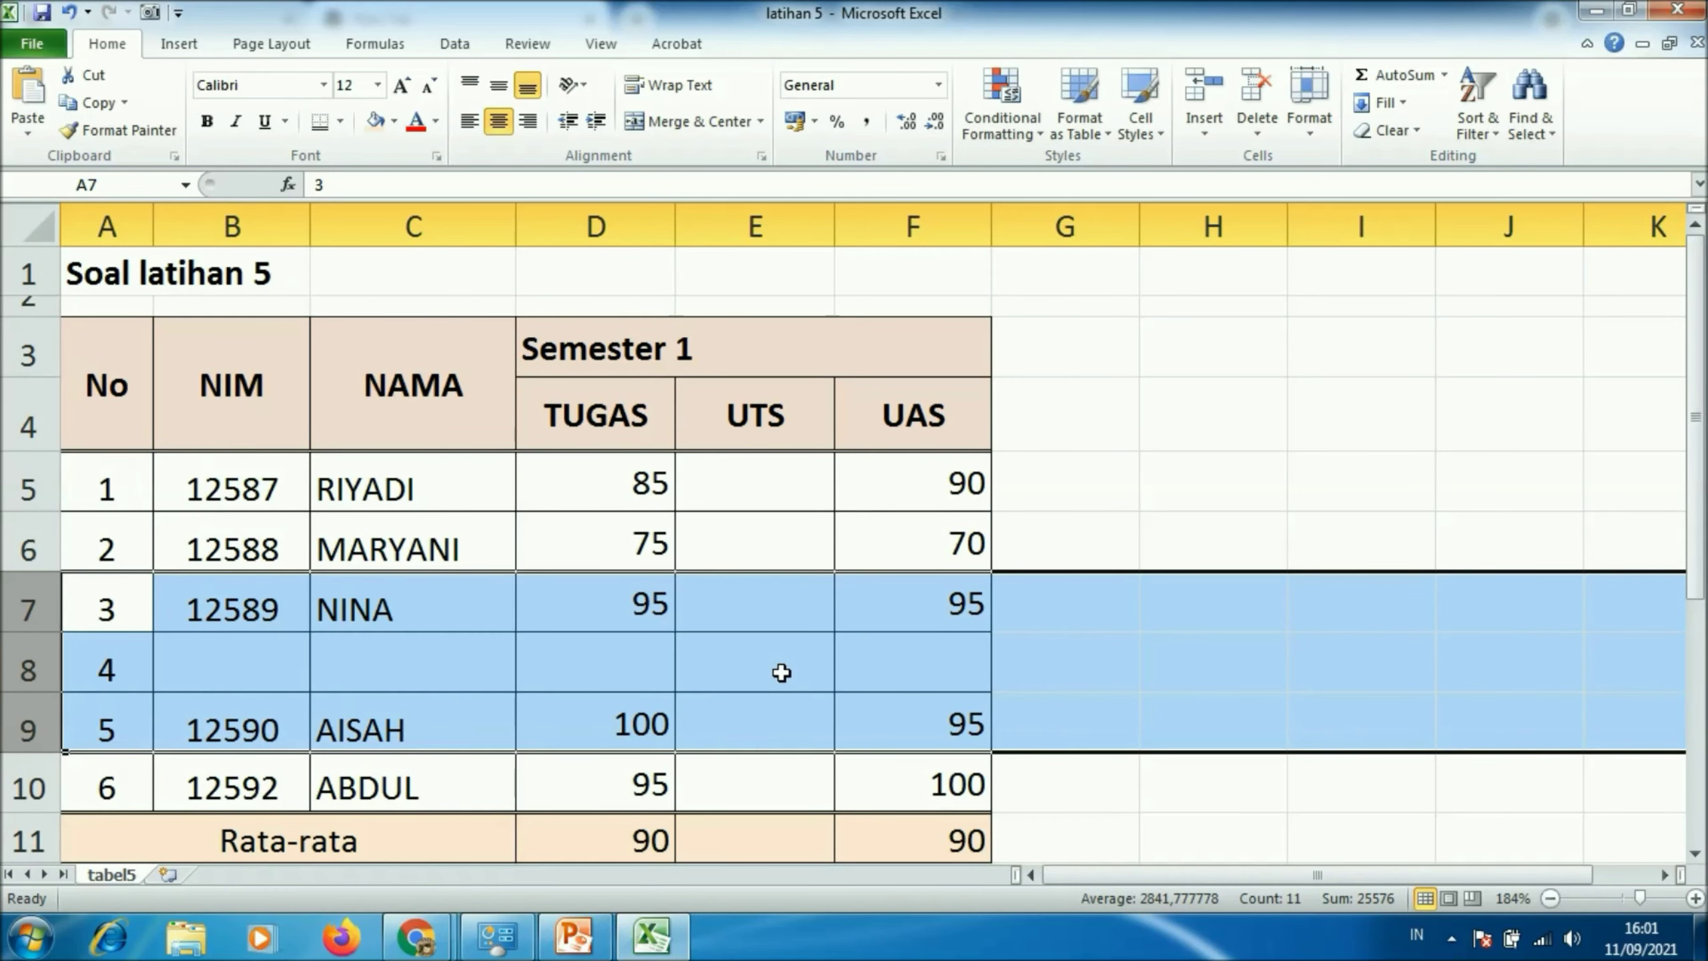
pyautogui.click(782, 672)
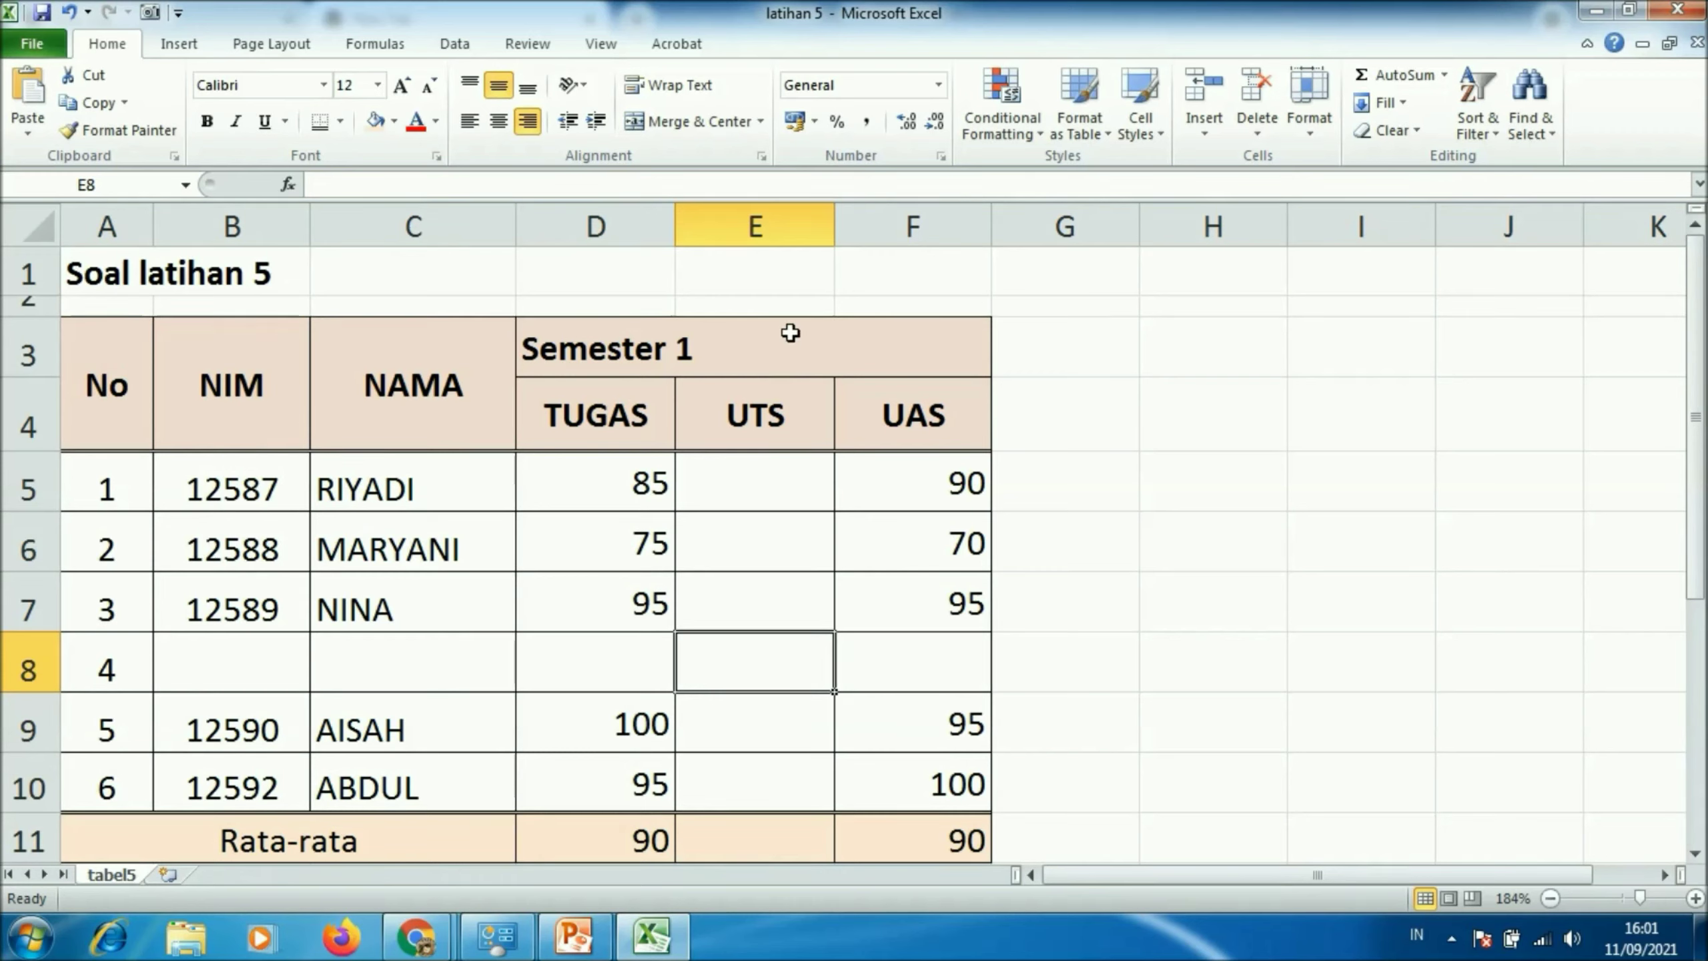
# Delete the whole UTS column (column E) so UAS follows TUGAS again.
pyautogui.click(780, 222)
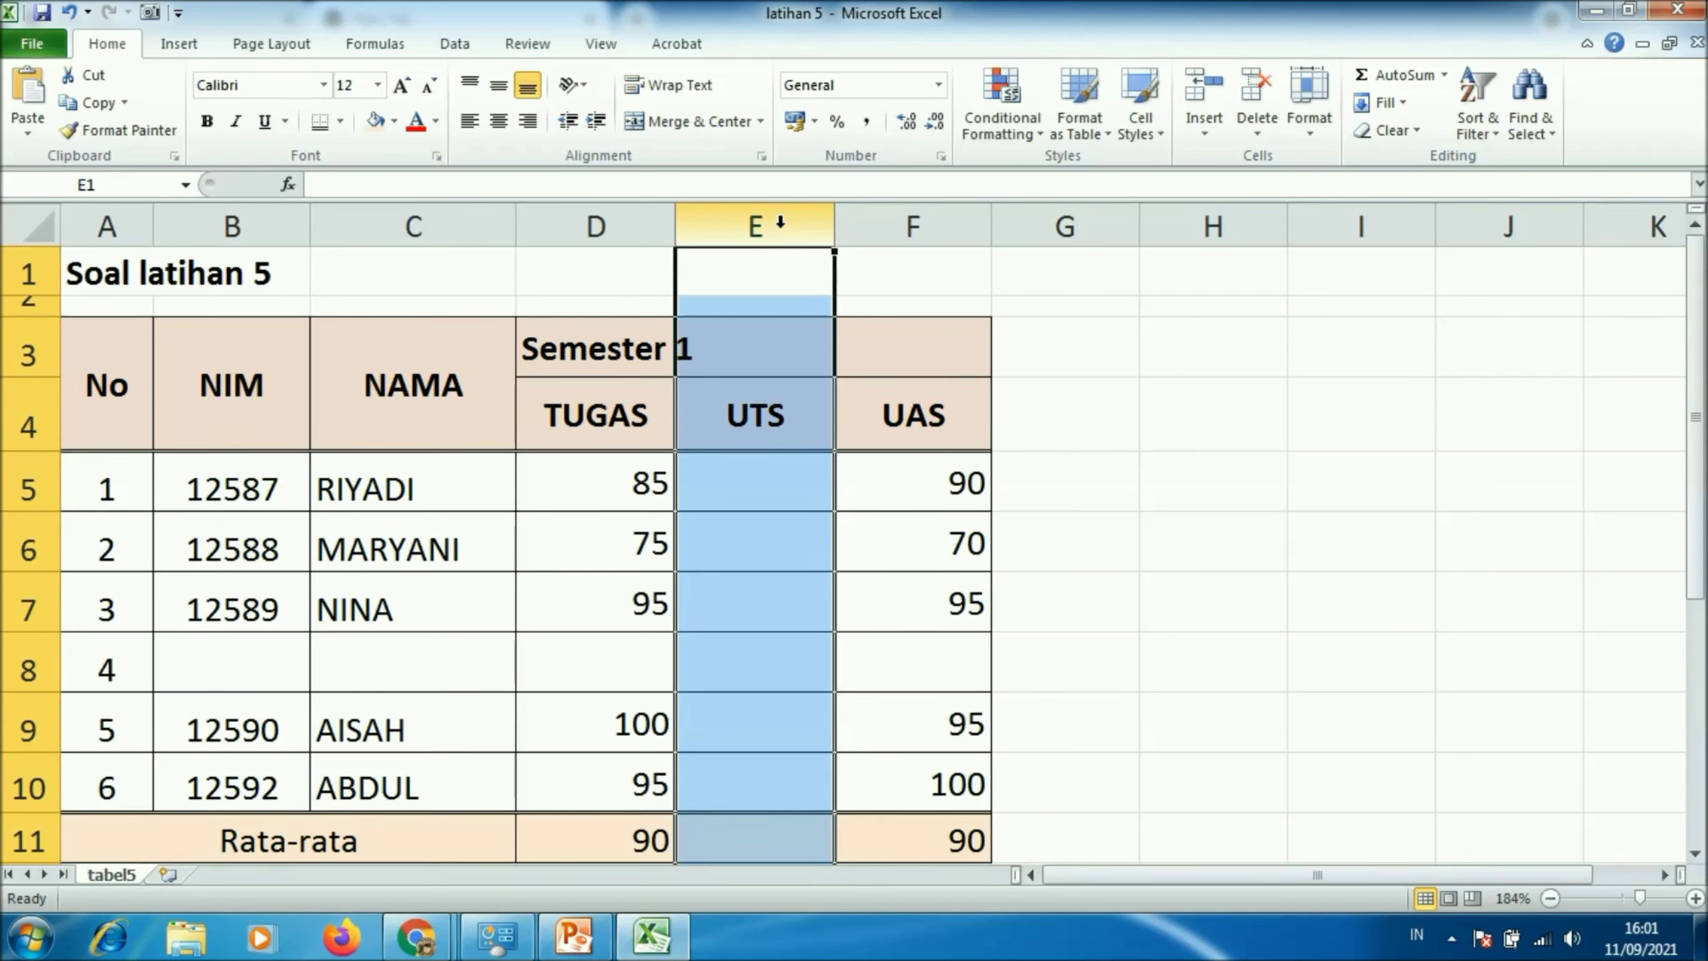
pyautogui.rightClick(781, 224)
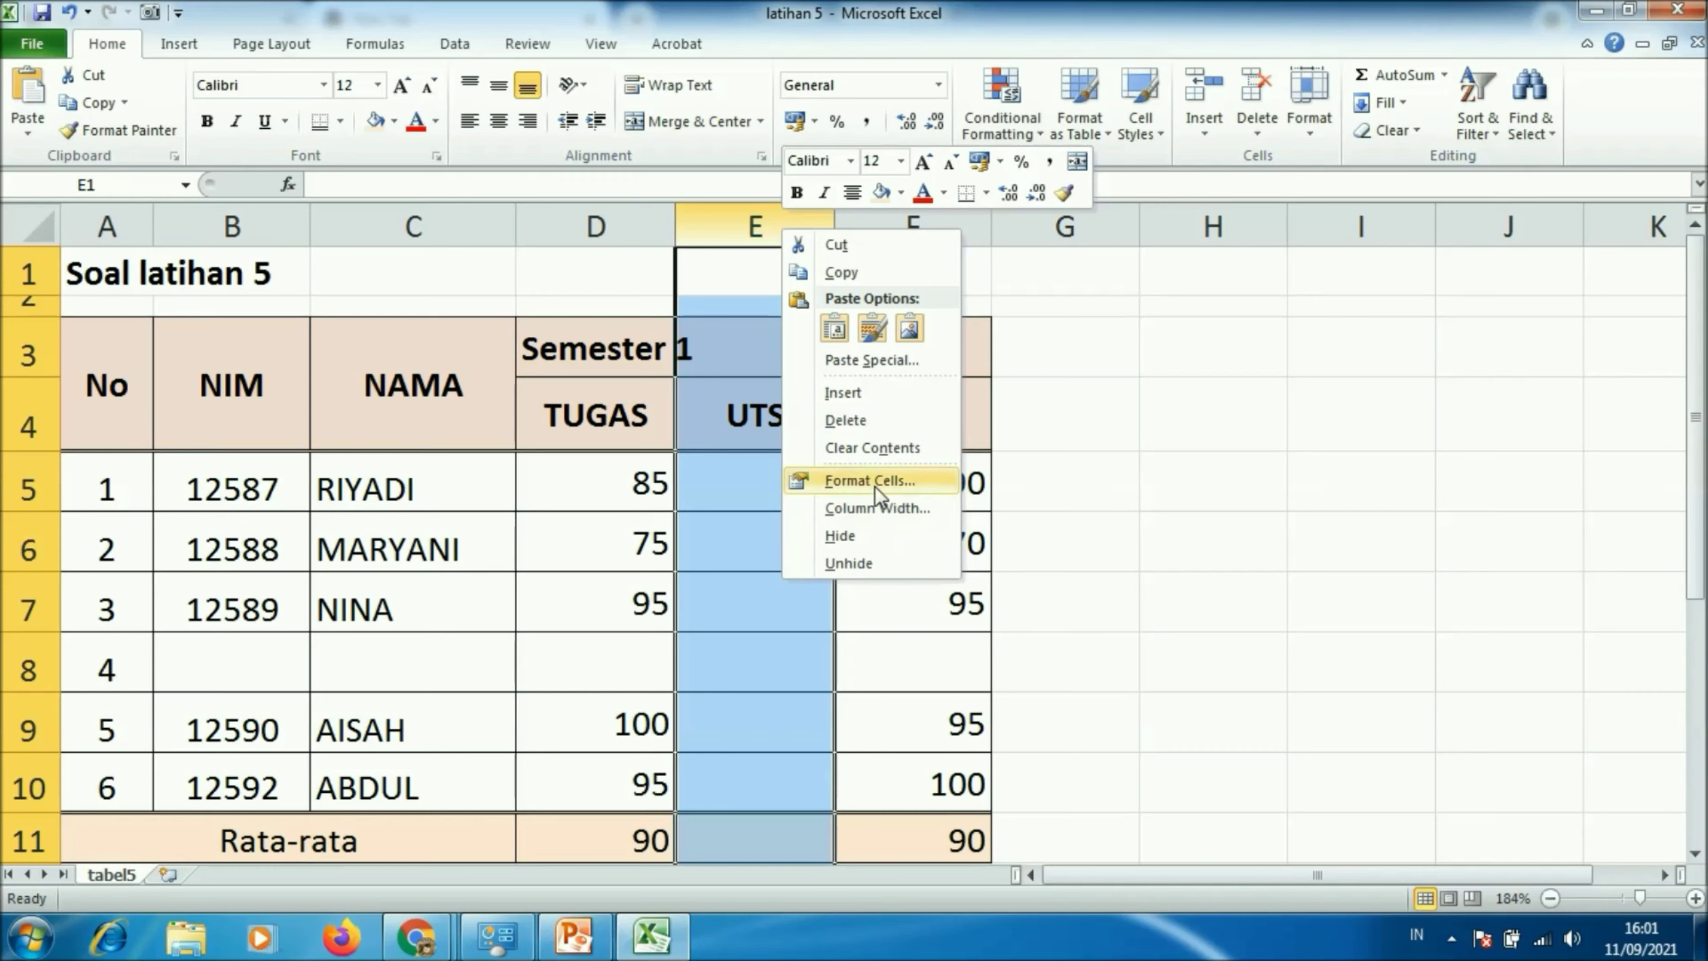
pyautogui.click(868, 422)
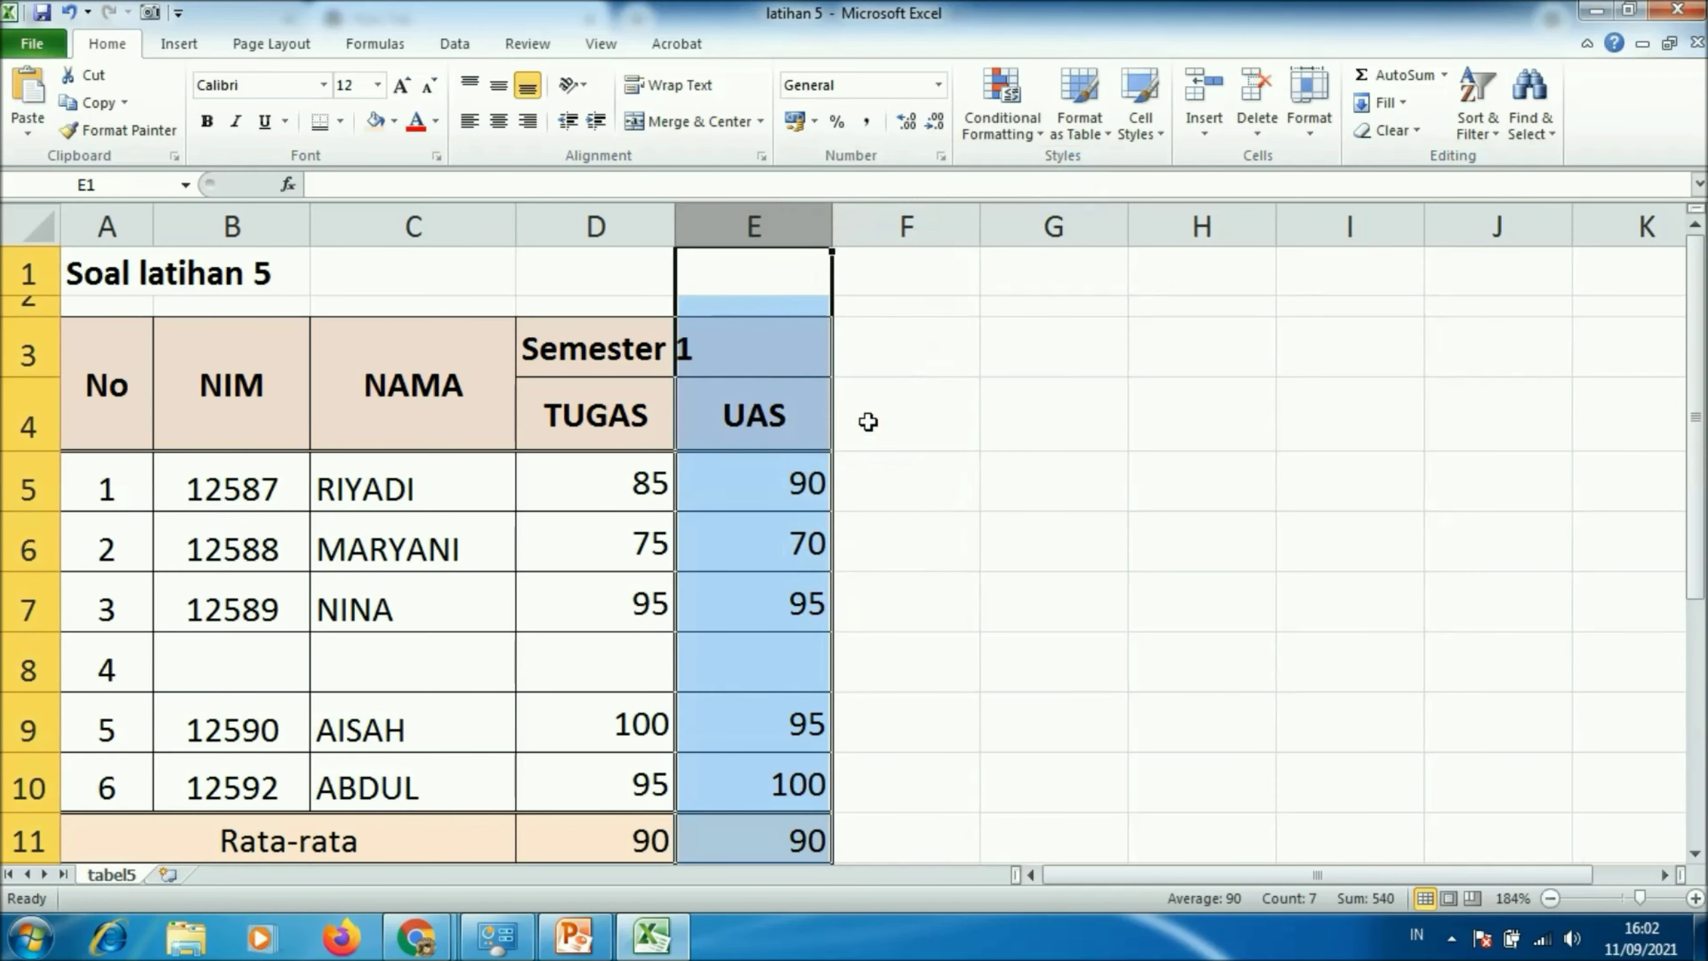
pyautogui.click(30, 670)
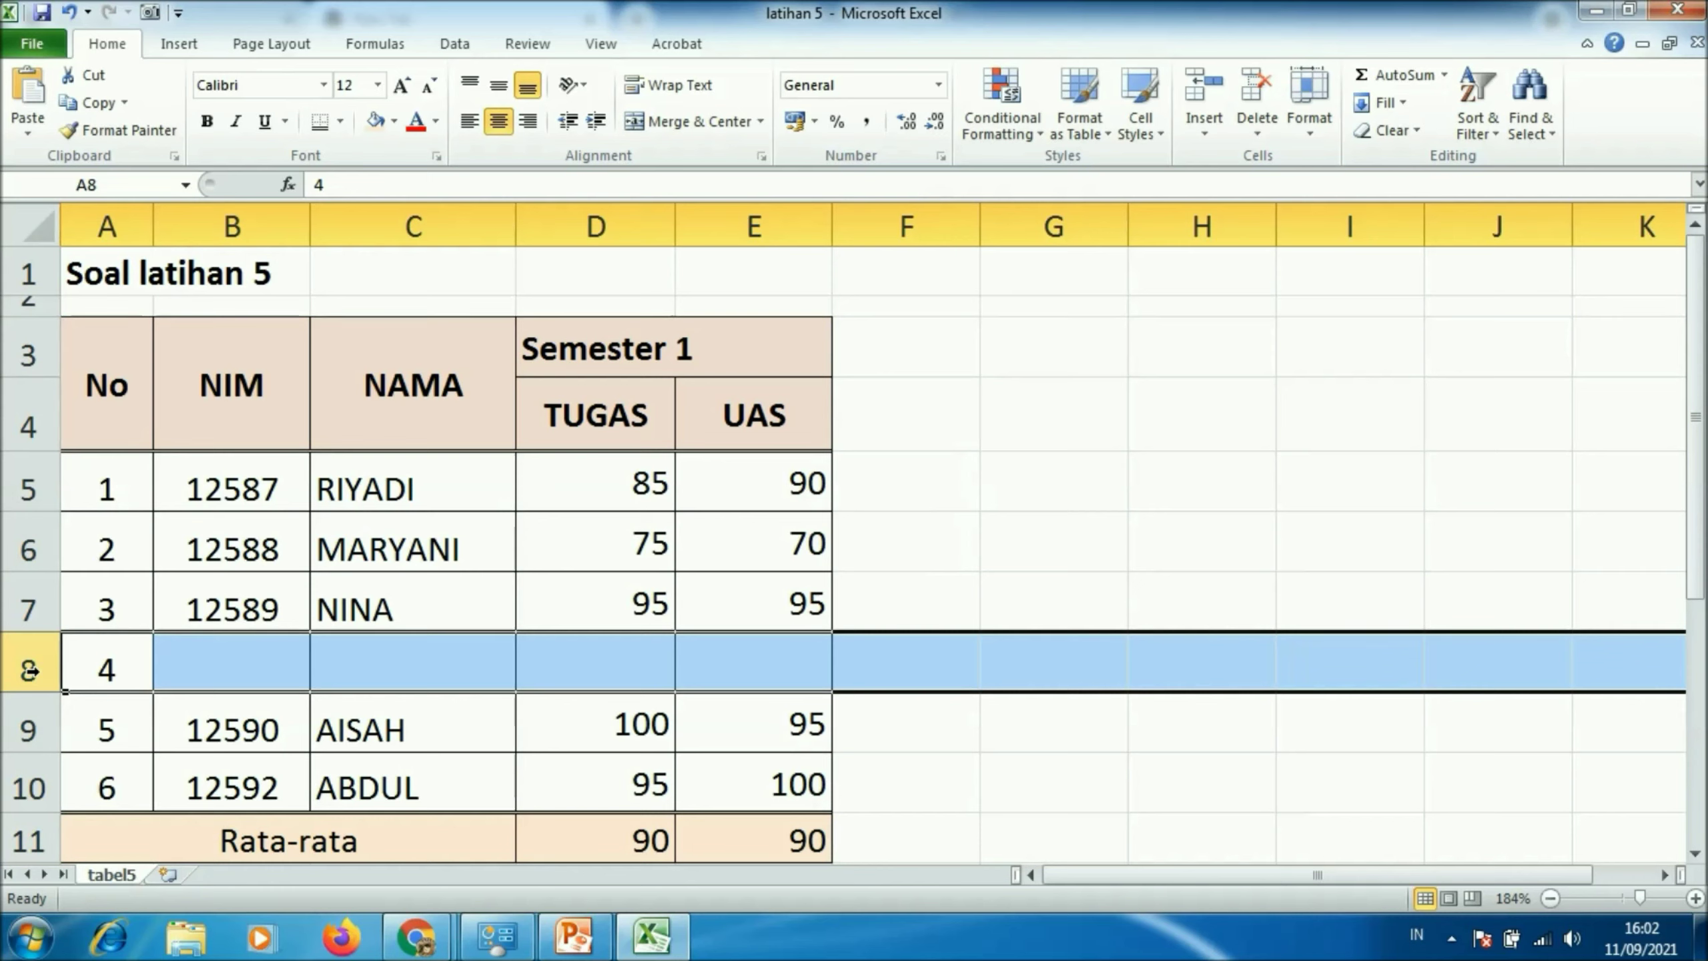
# Delete row 8, the empty No 4 row, so AISAH's row directly follows NINA's.
pyautogui.rightClick(29, 671)
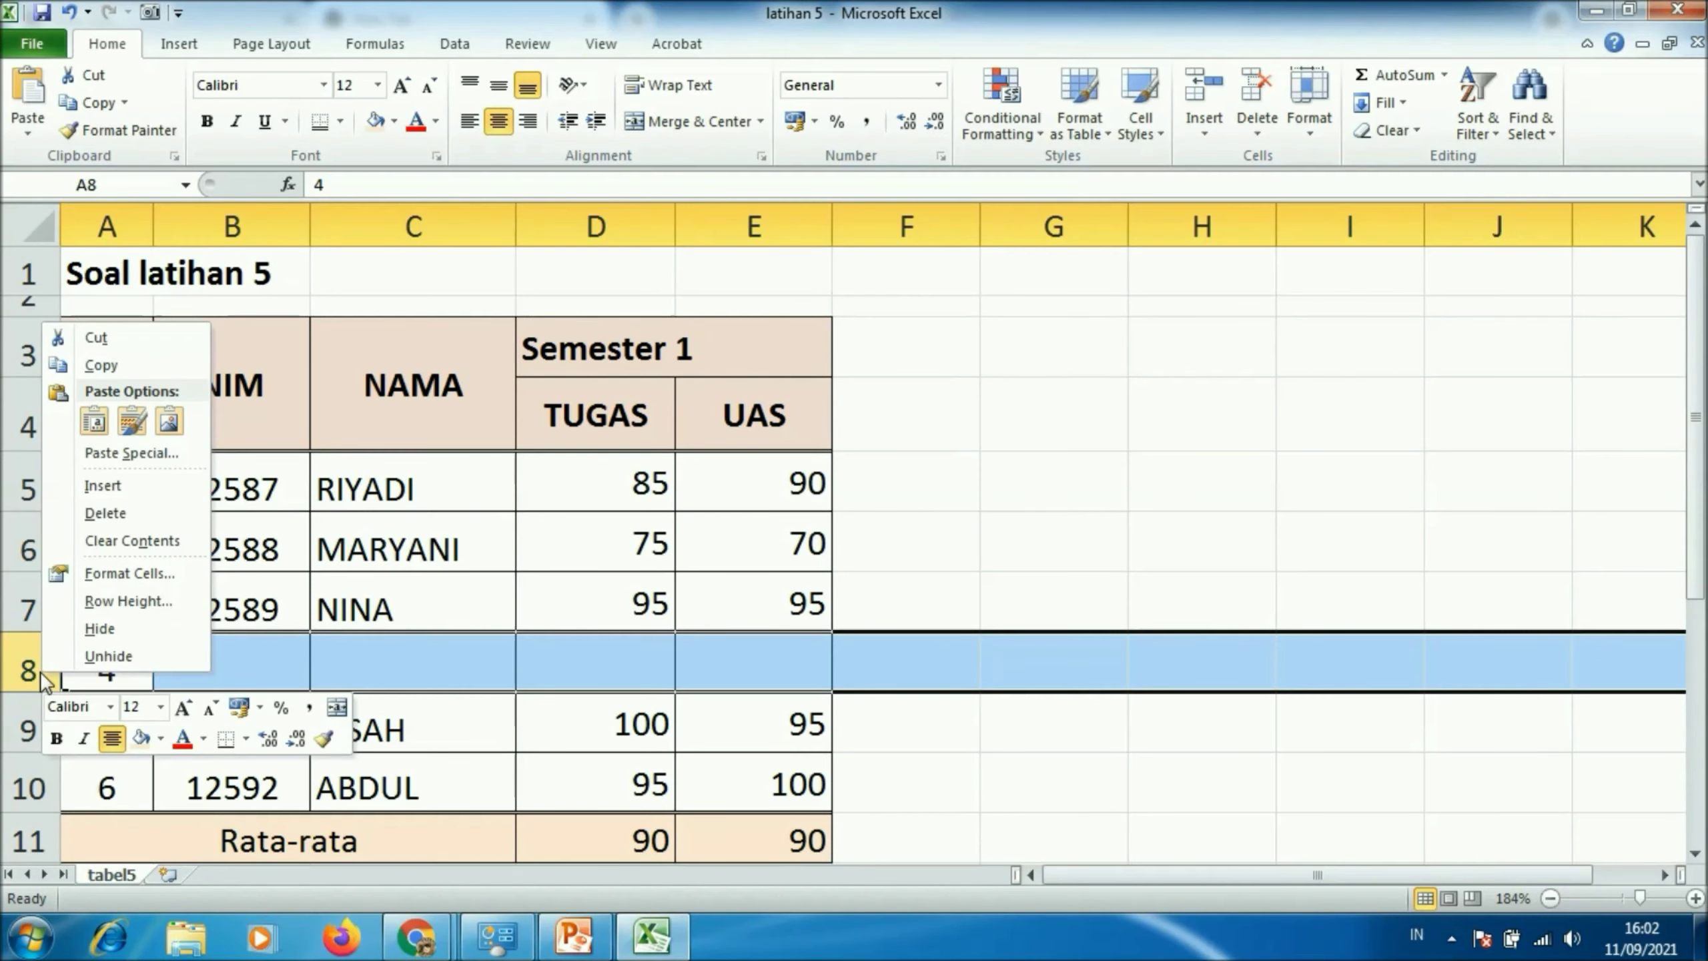
pyautogui.click(112, 516)
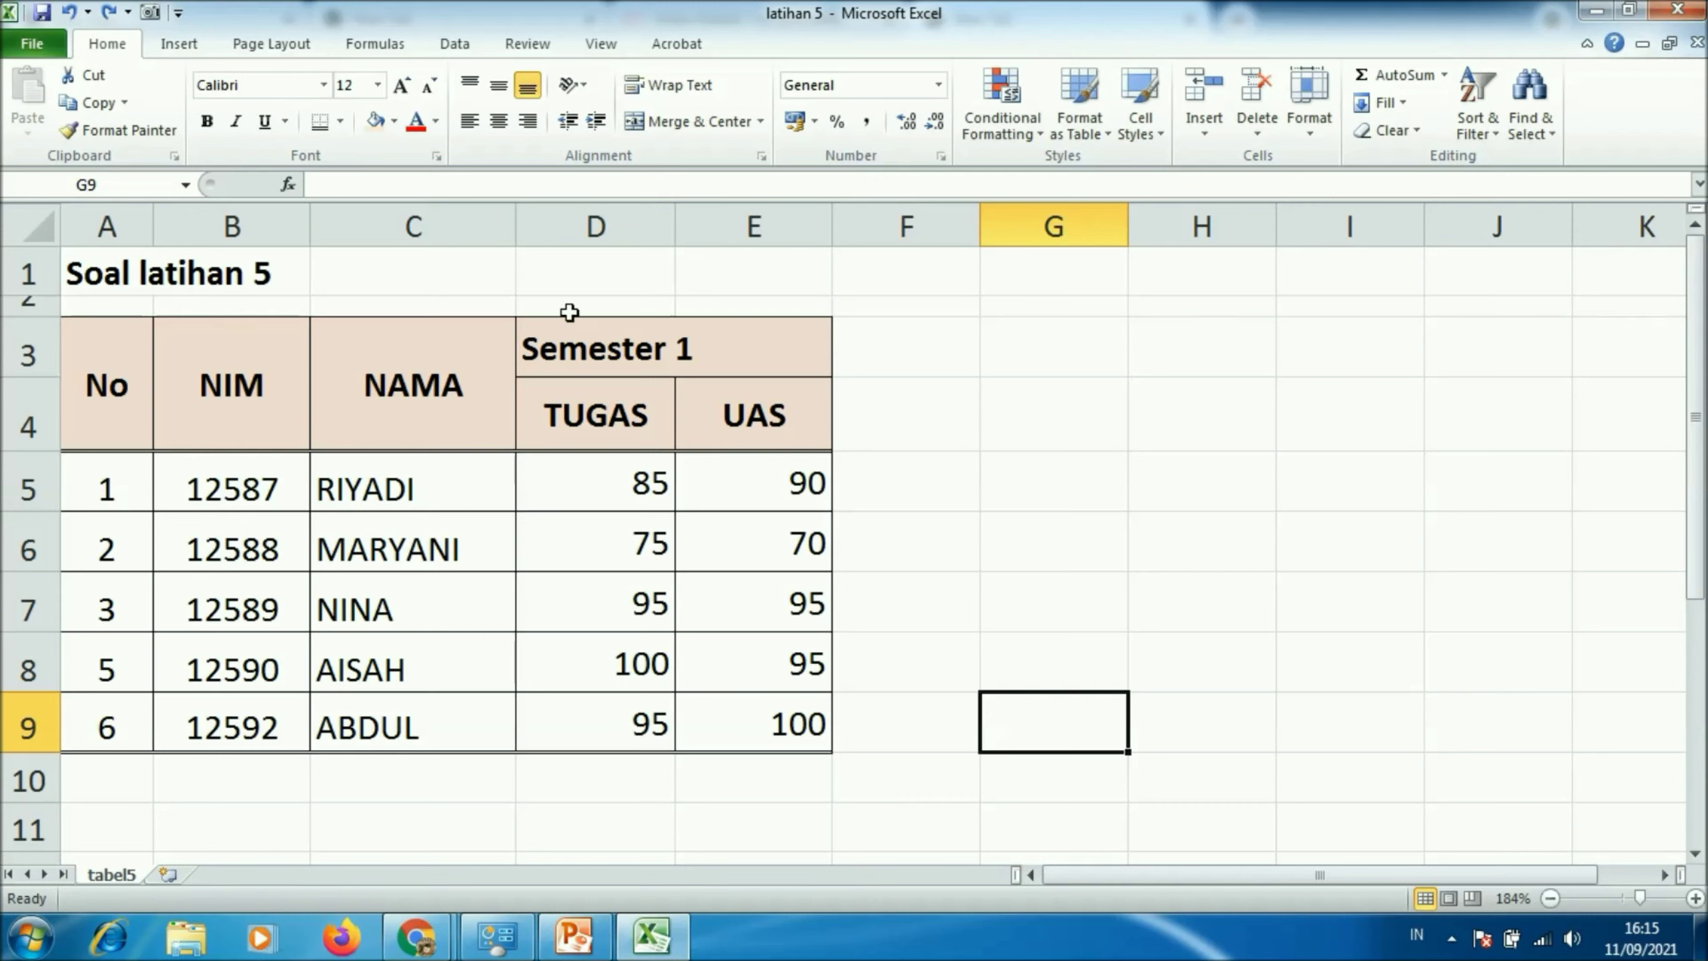
pyautogui.click(486, 223)
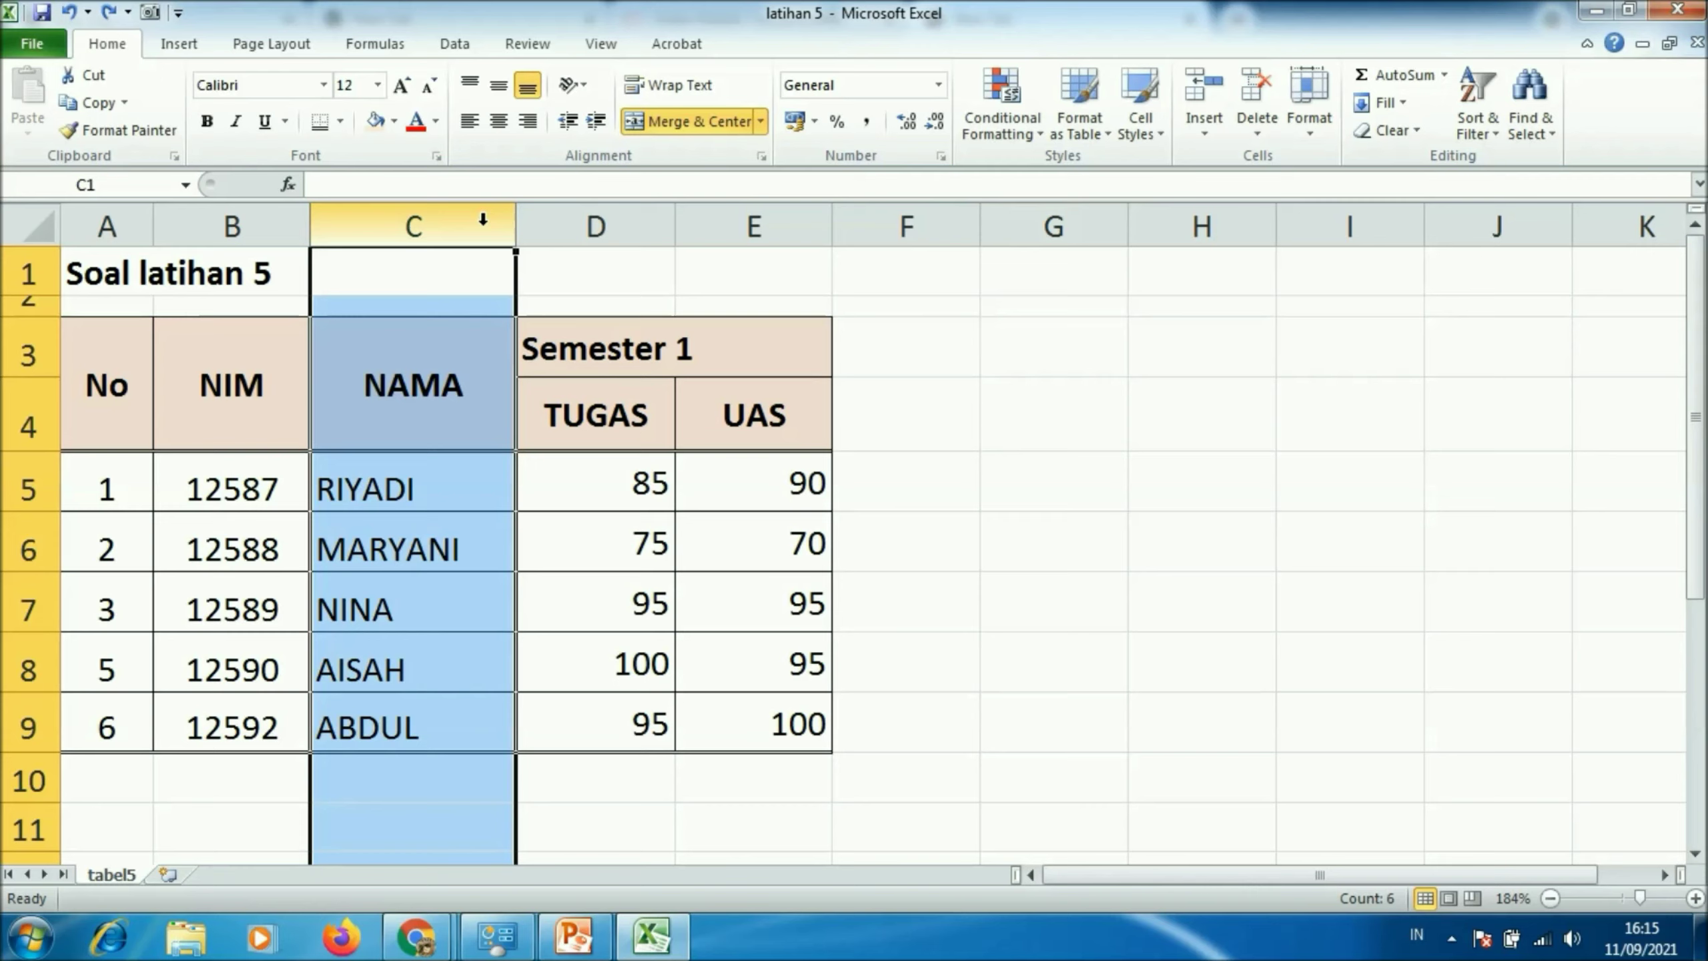
pyautogui.click(483, 219)
pyautogui.rightClick(483, 222)
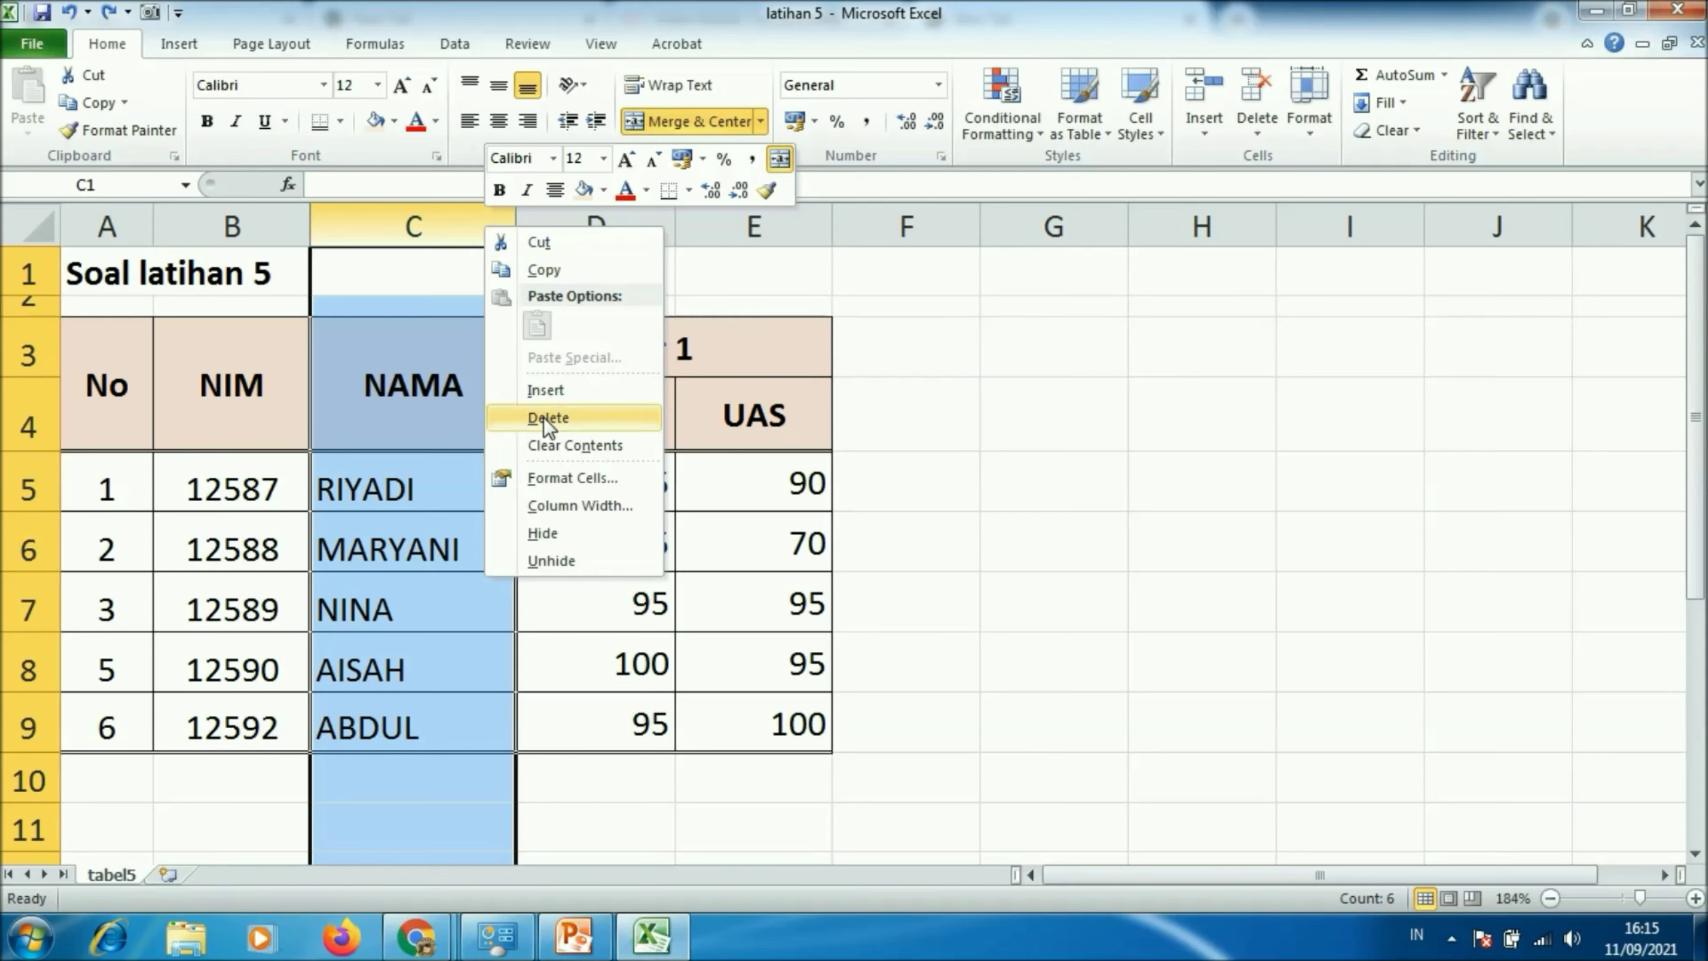
pyautogui.click(376, 304)
pyautogui.click(375, 304)
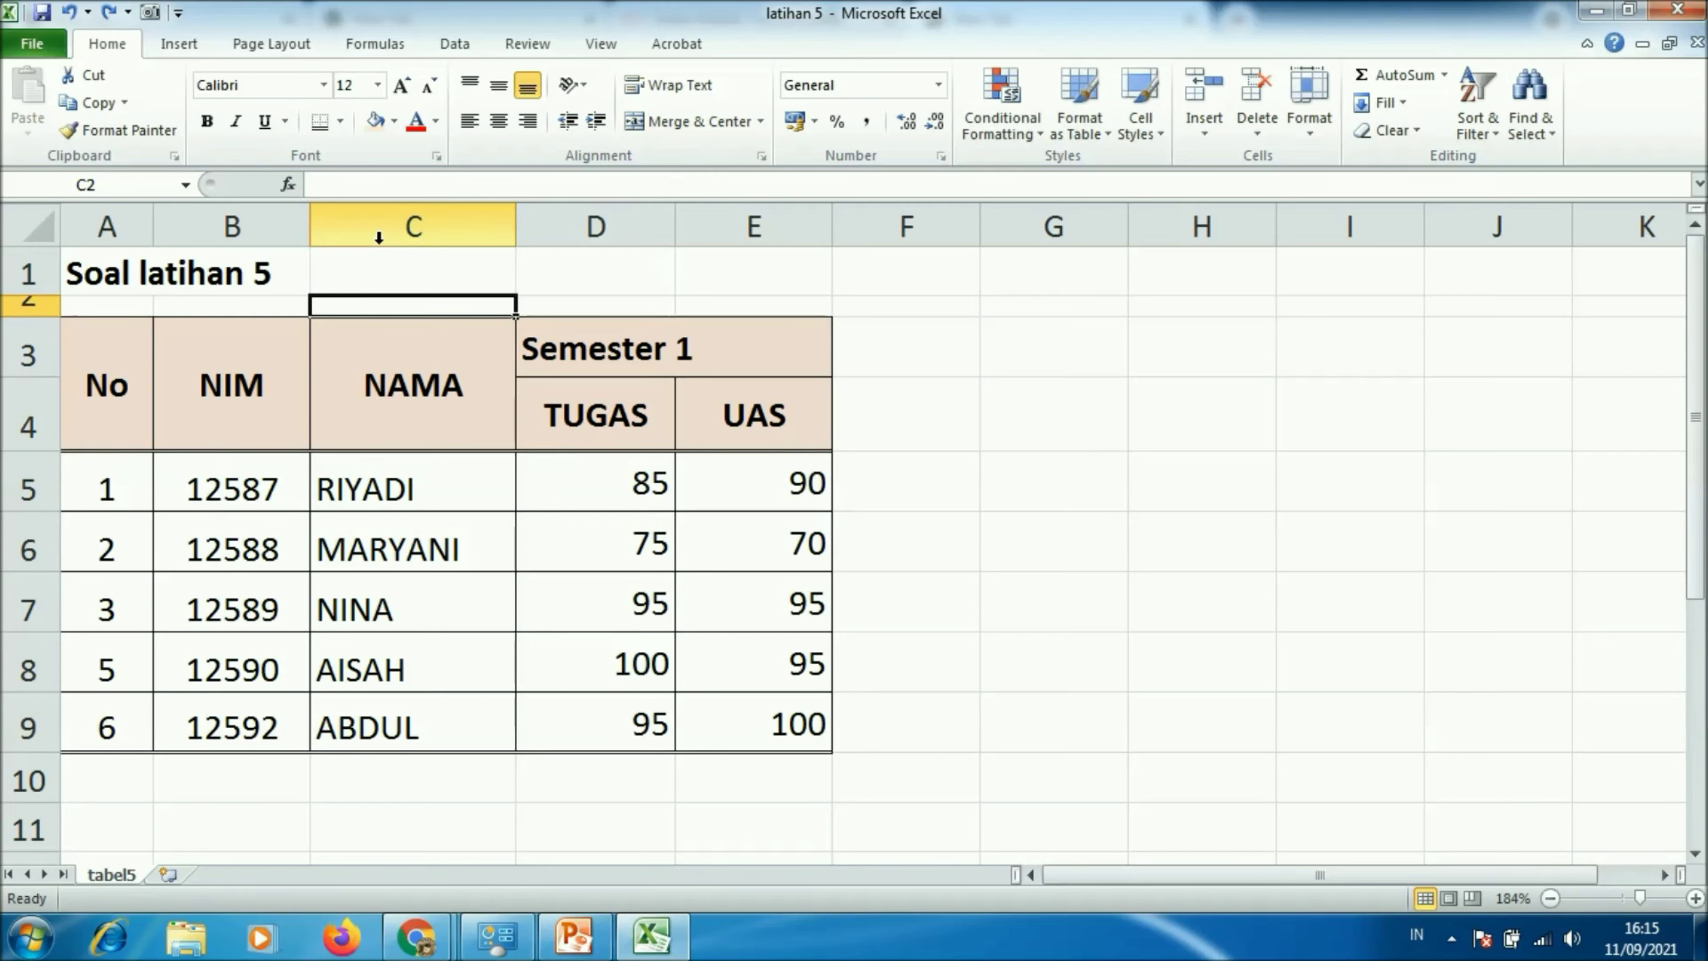
pyautogui.click(255, 348)
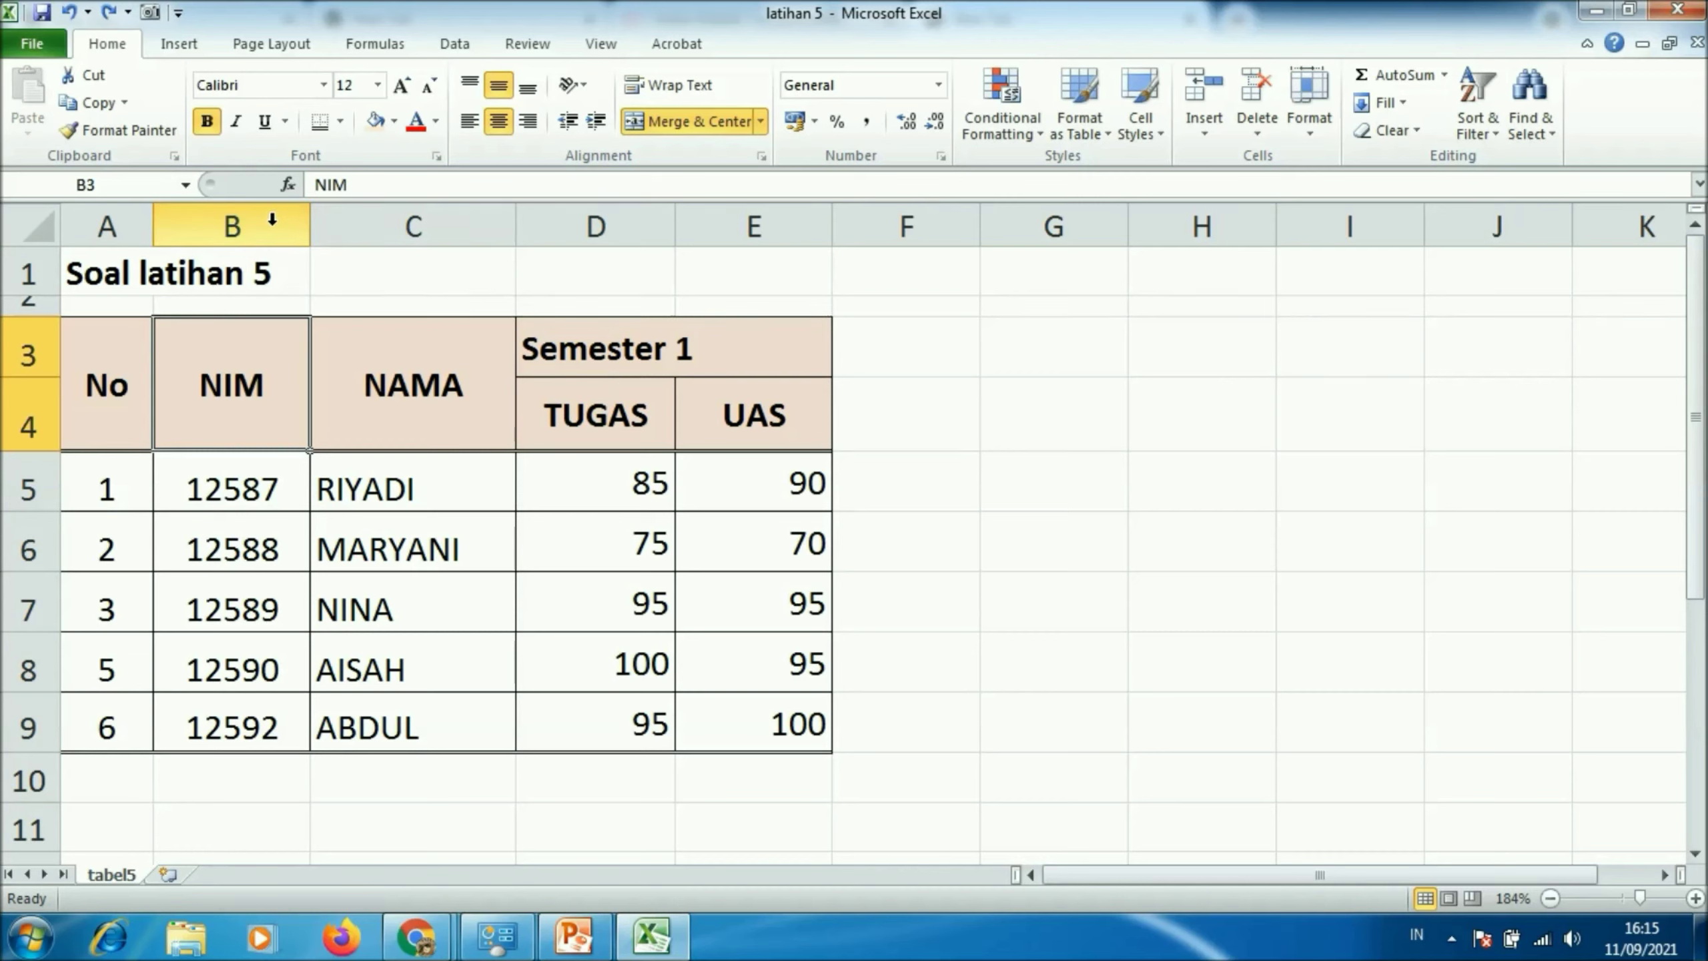
# Cut the NIM column and insert the cut cells before TUGAS, after NAMA.
pyautogui.click(272, 219)
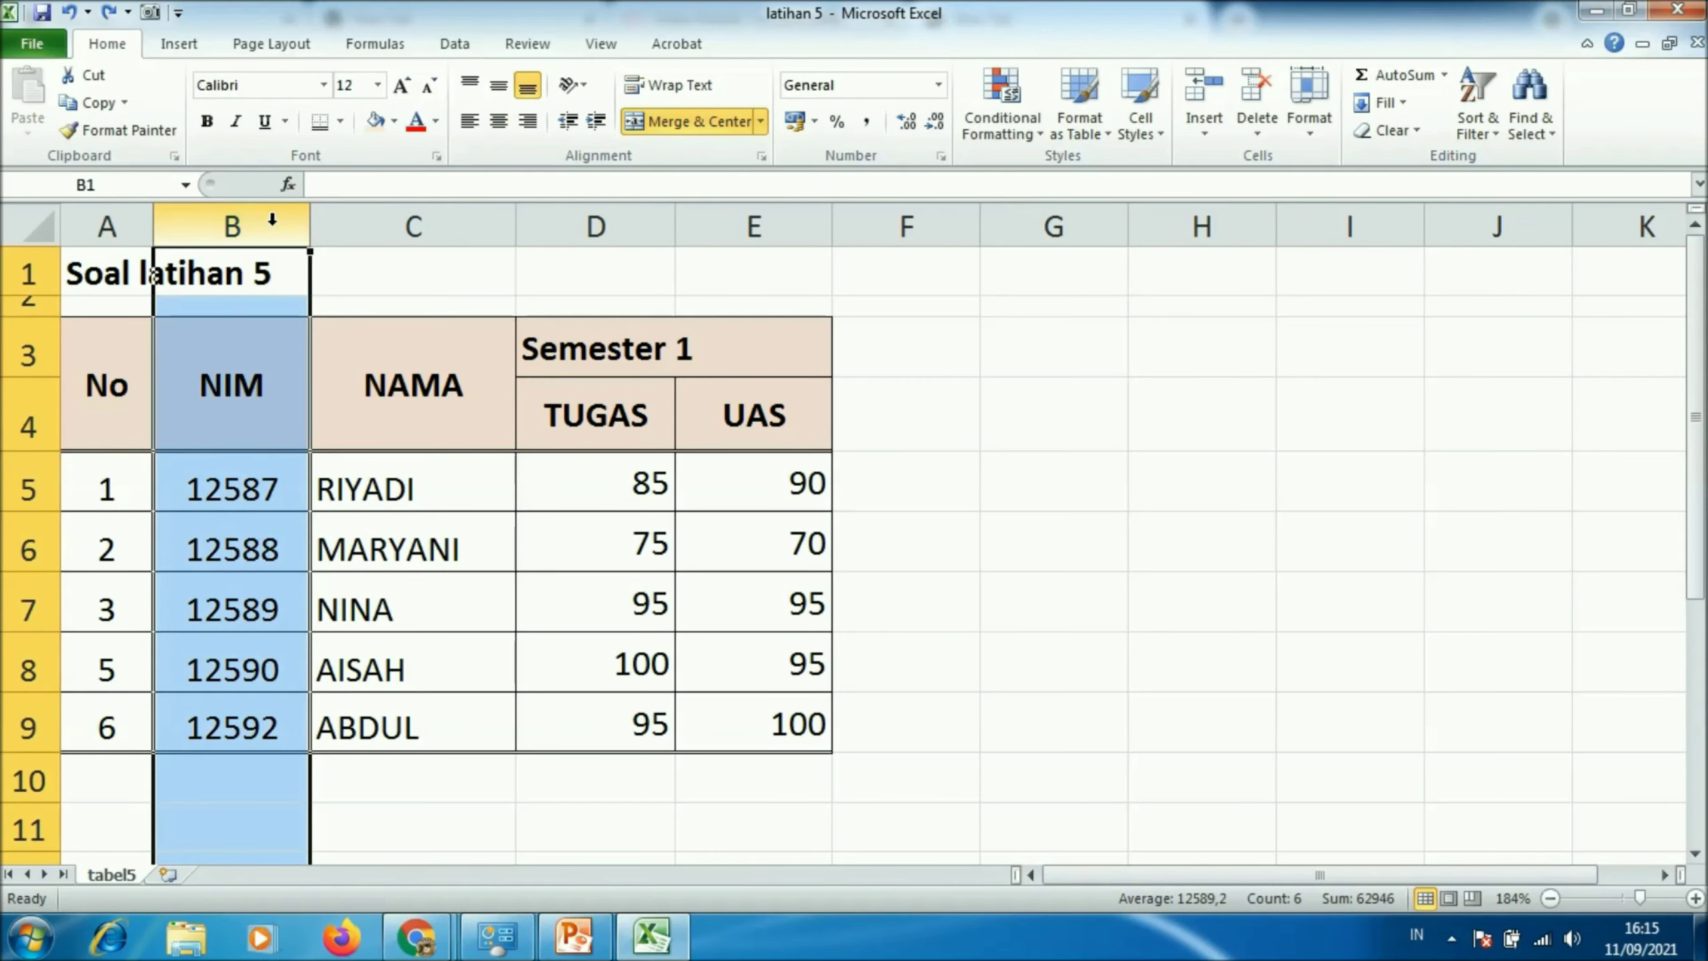
pyautogui.rightClick(272, 222)
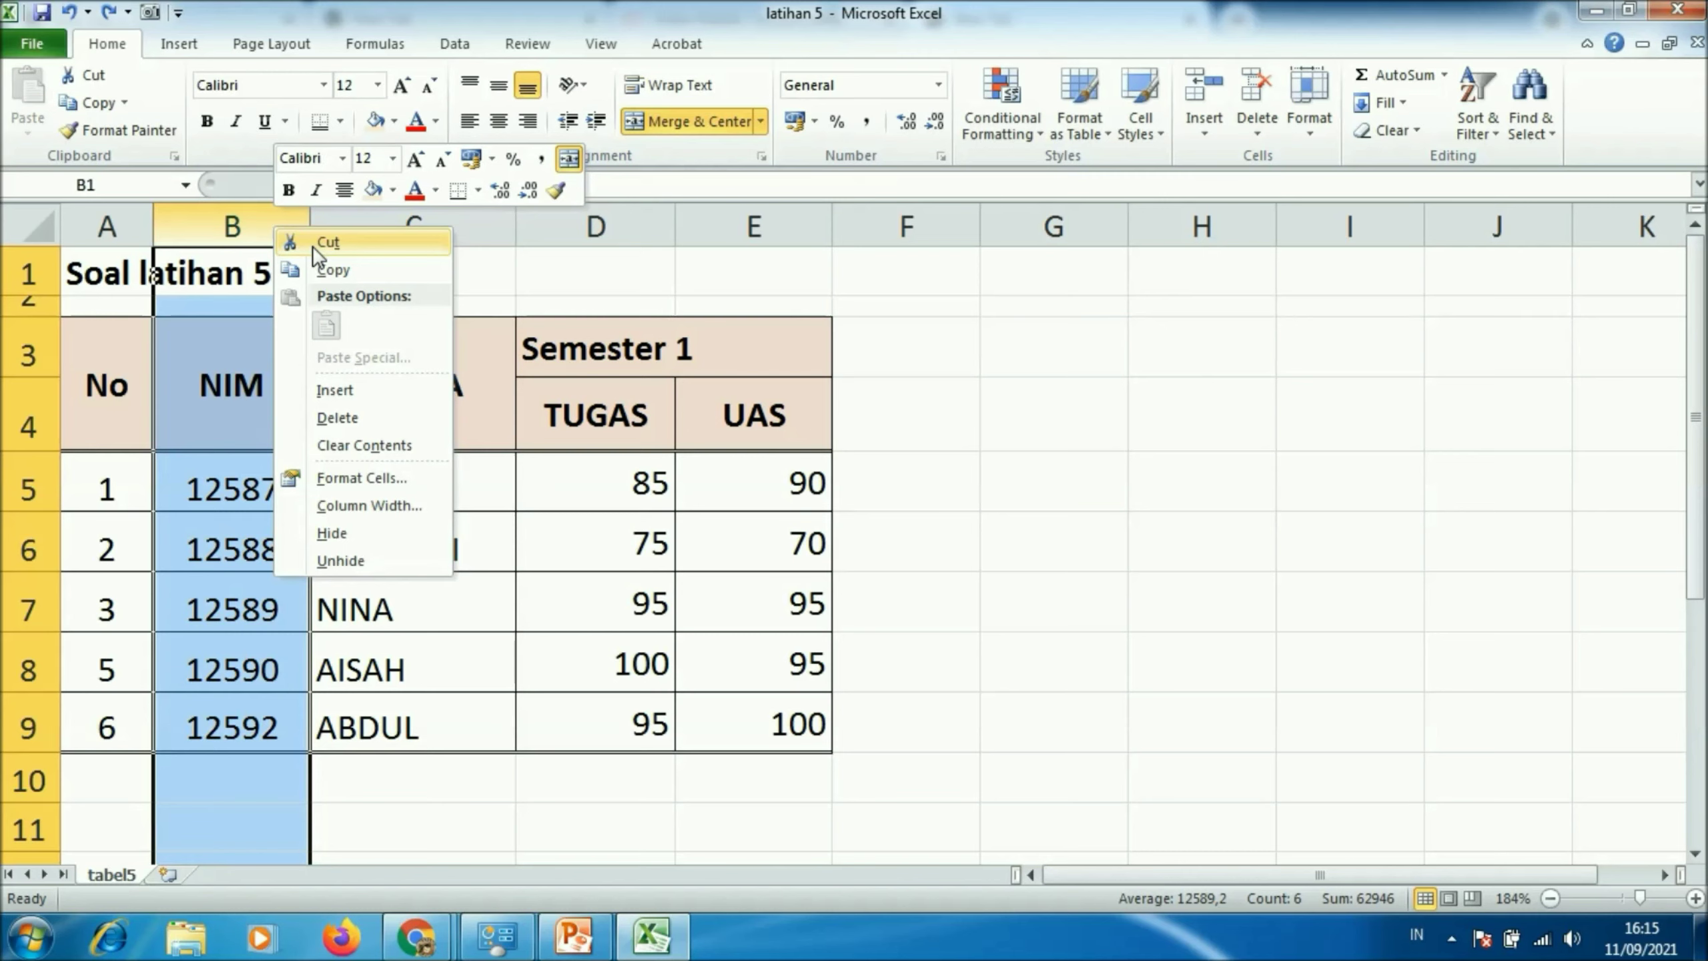
pyautogui.click(328, 242)
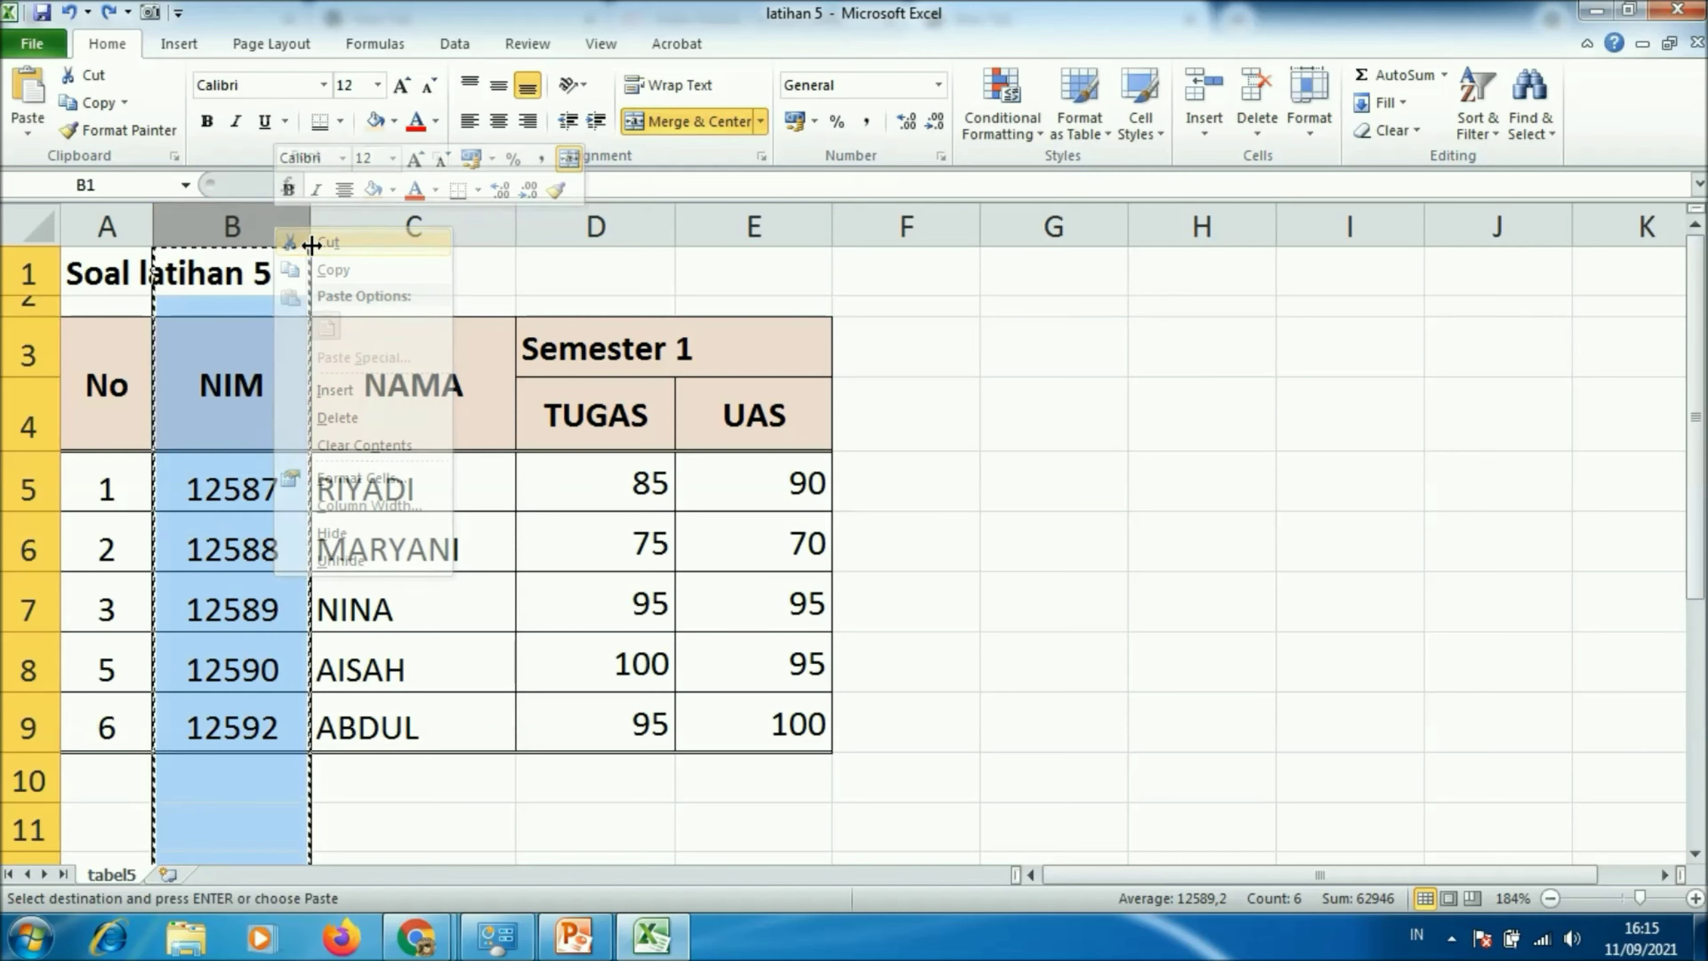
pyautogui.click(584, 227)
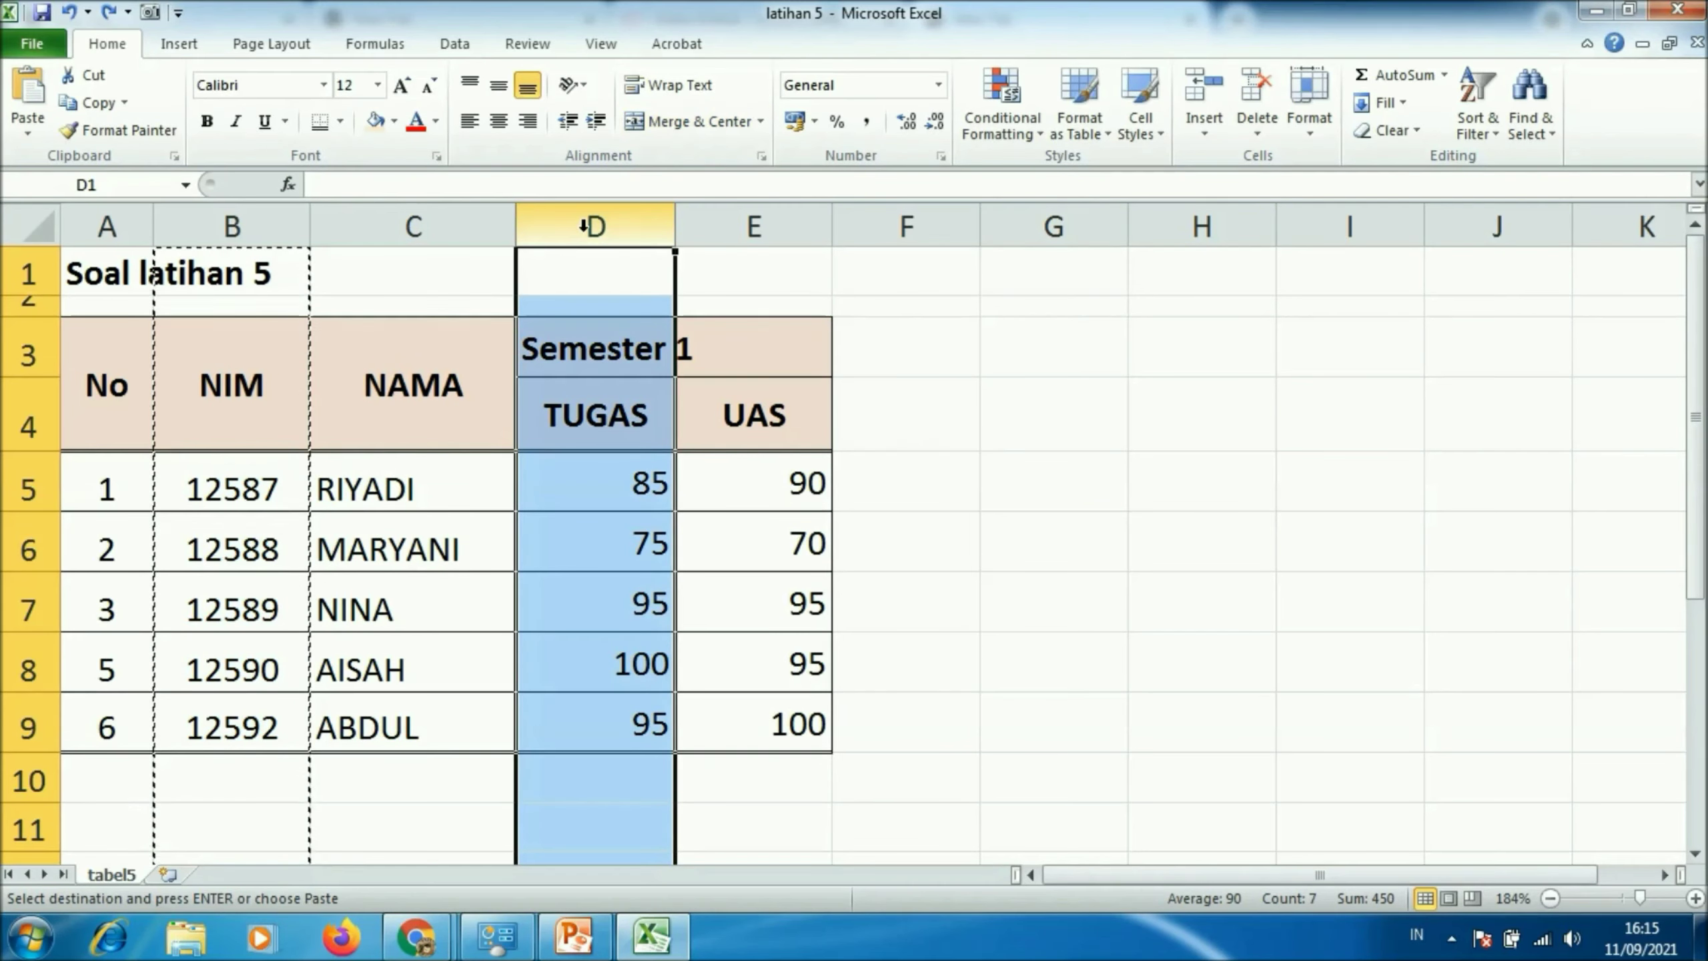
pyautogui.rightClick(584, 228)
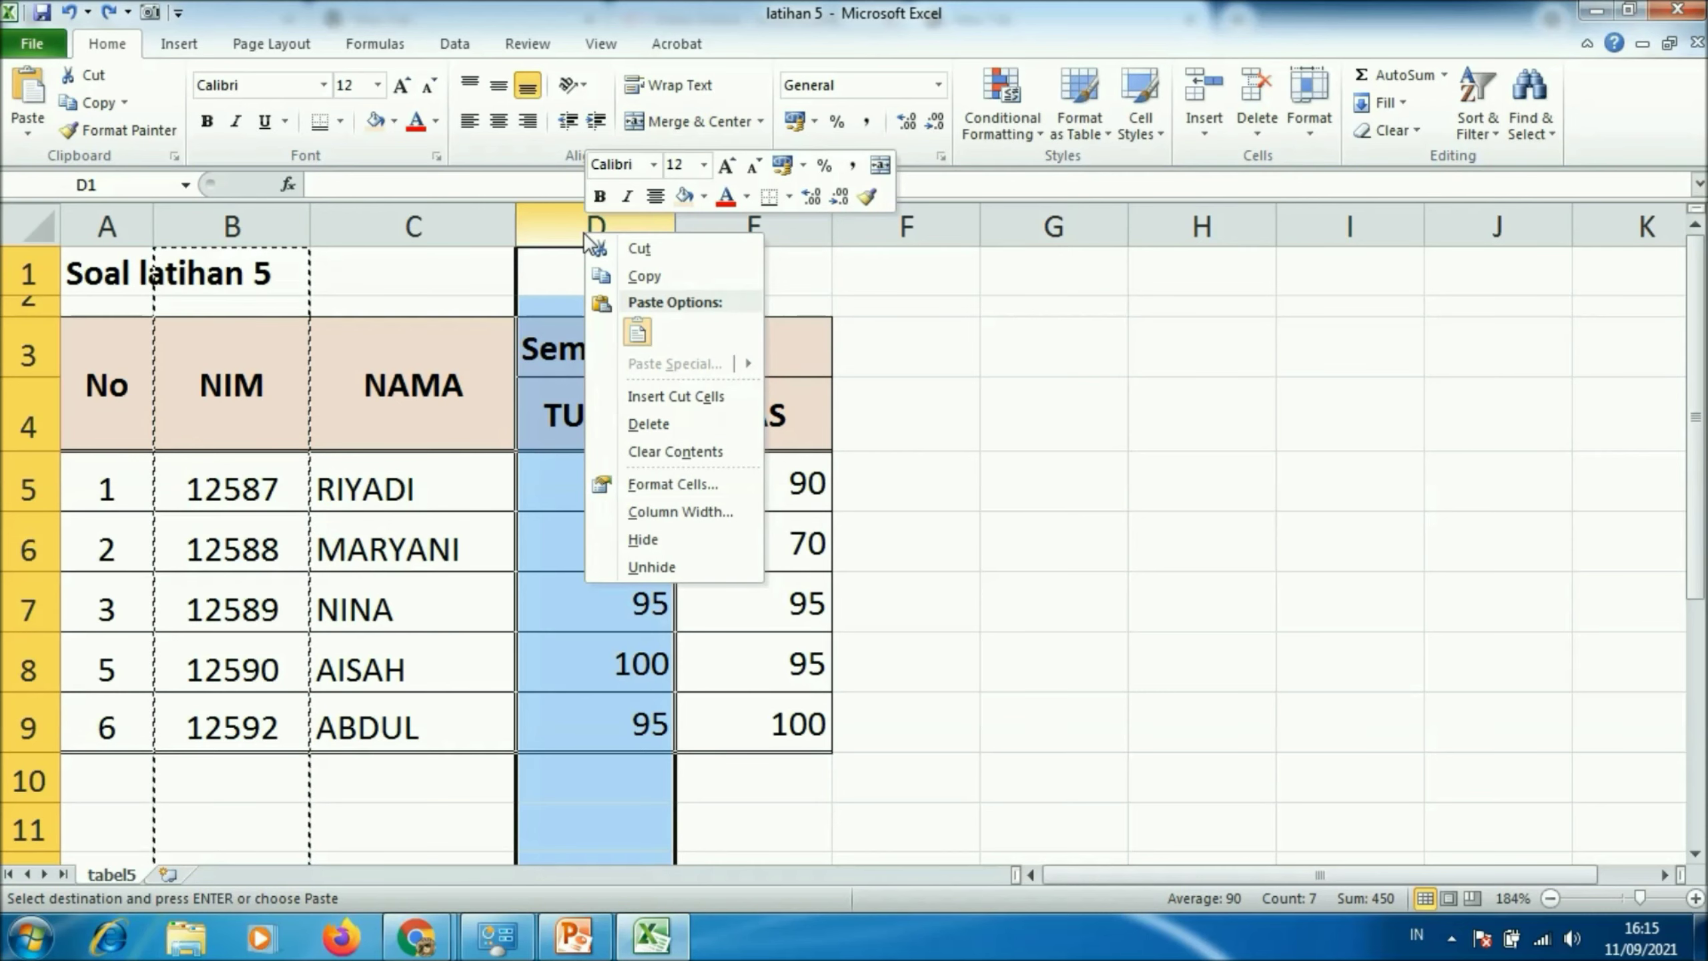
pyautogui.click(658, 396)
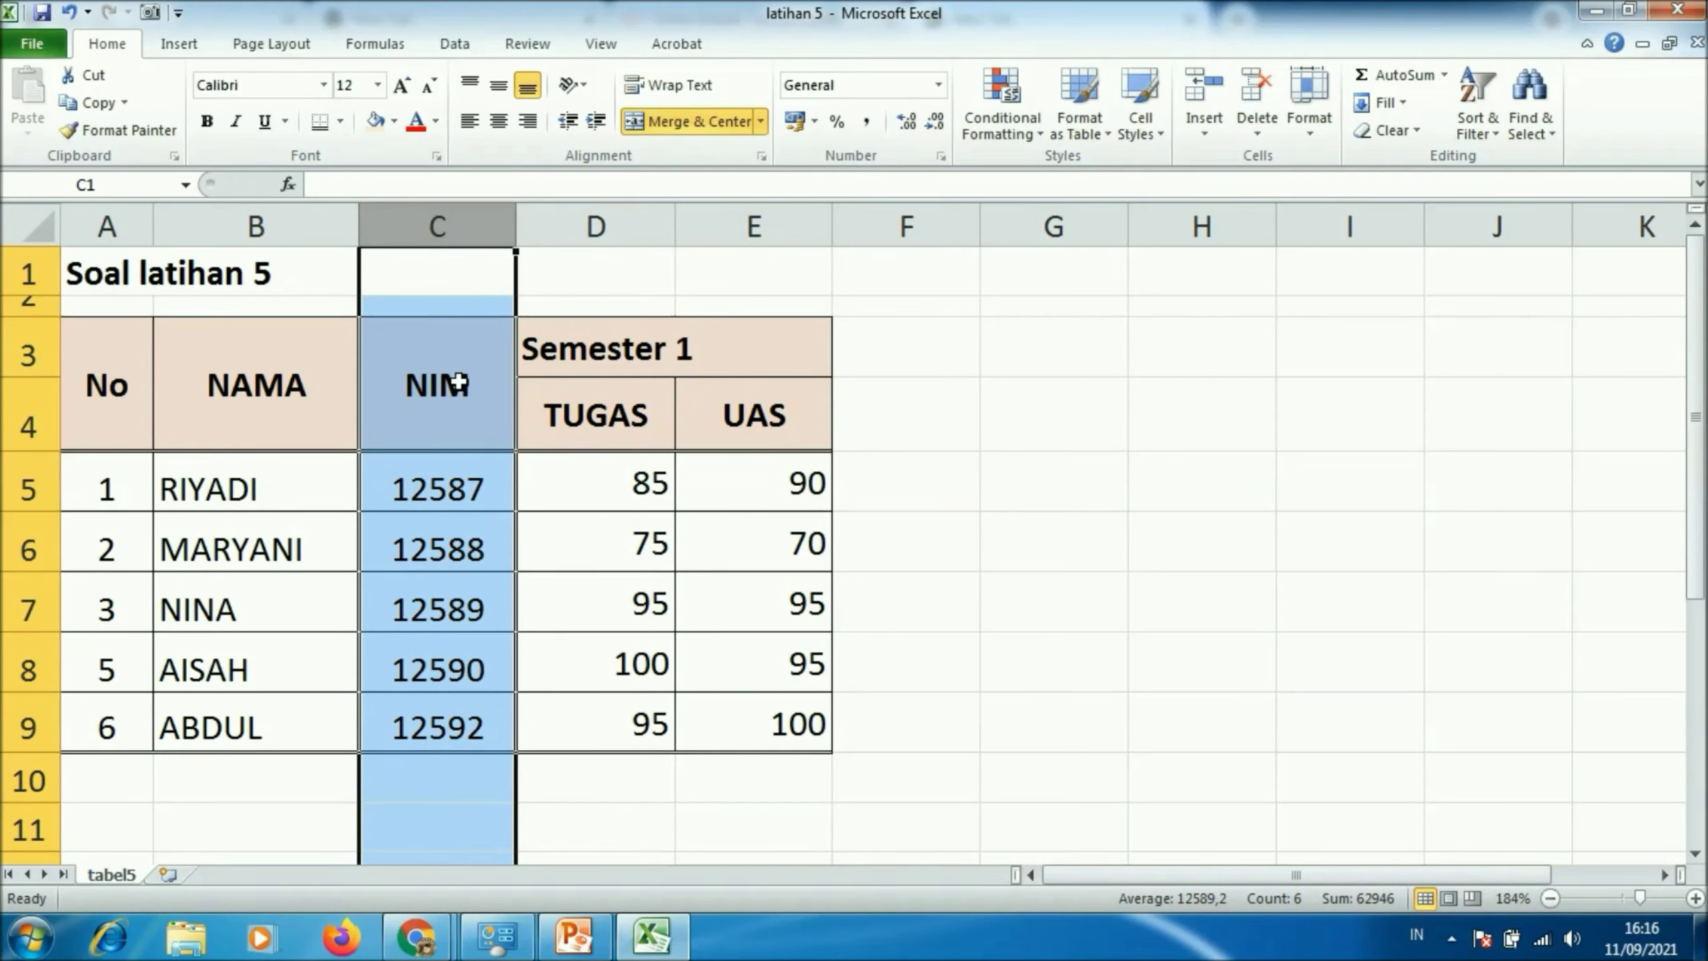
pyautogui.click(18, 607)
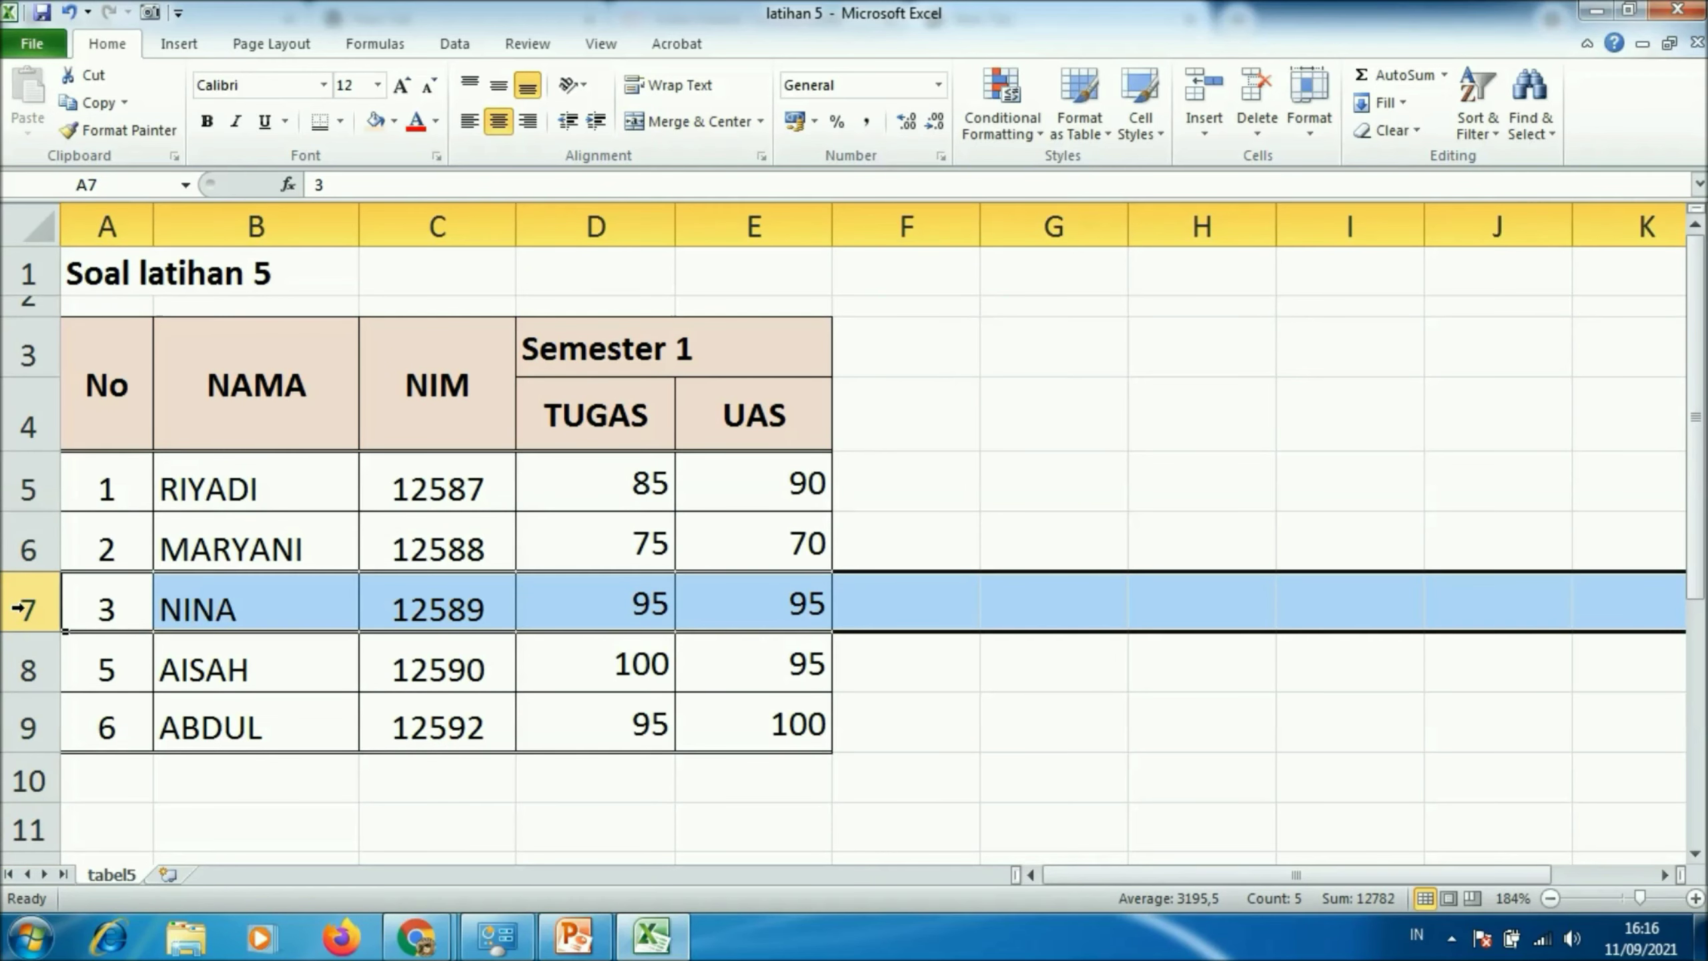
# Cut NINA's row and insert the cut cells above ABDUL's row, after AISAH's.
pyautogui.rightClick(20, 609)
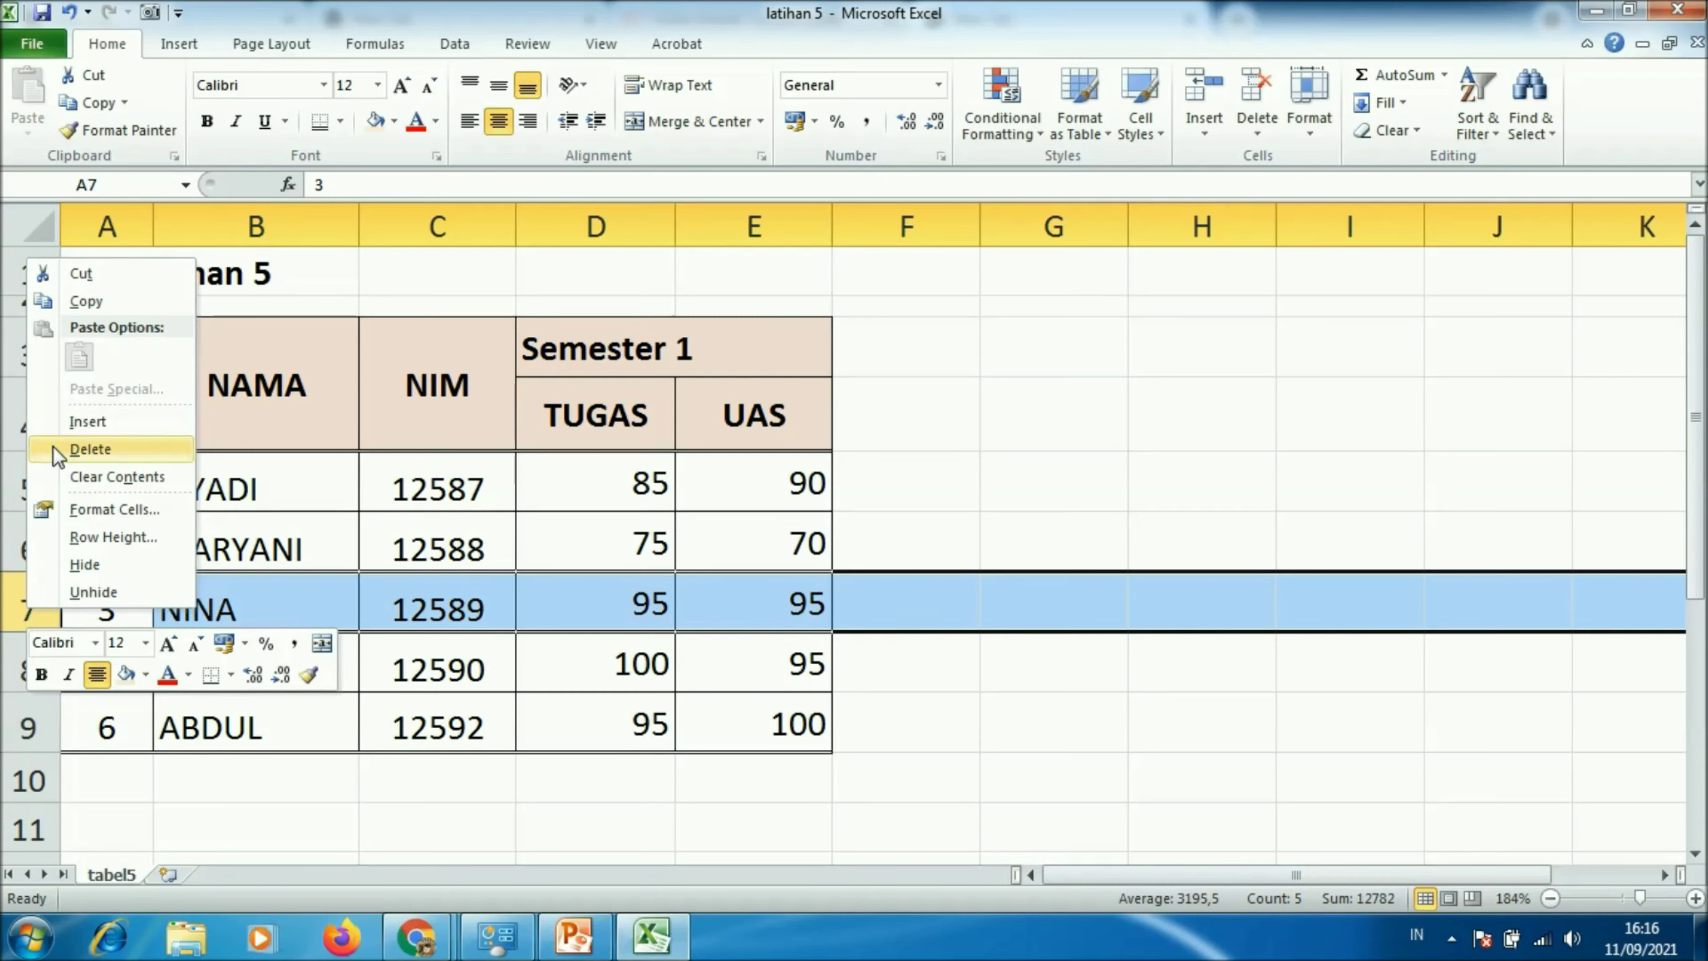
pyautogui.click(75, 273)
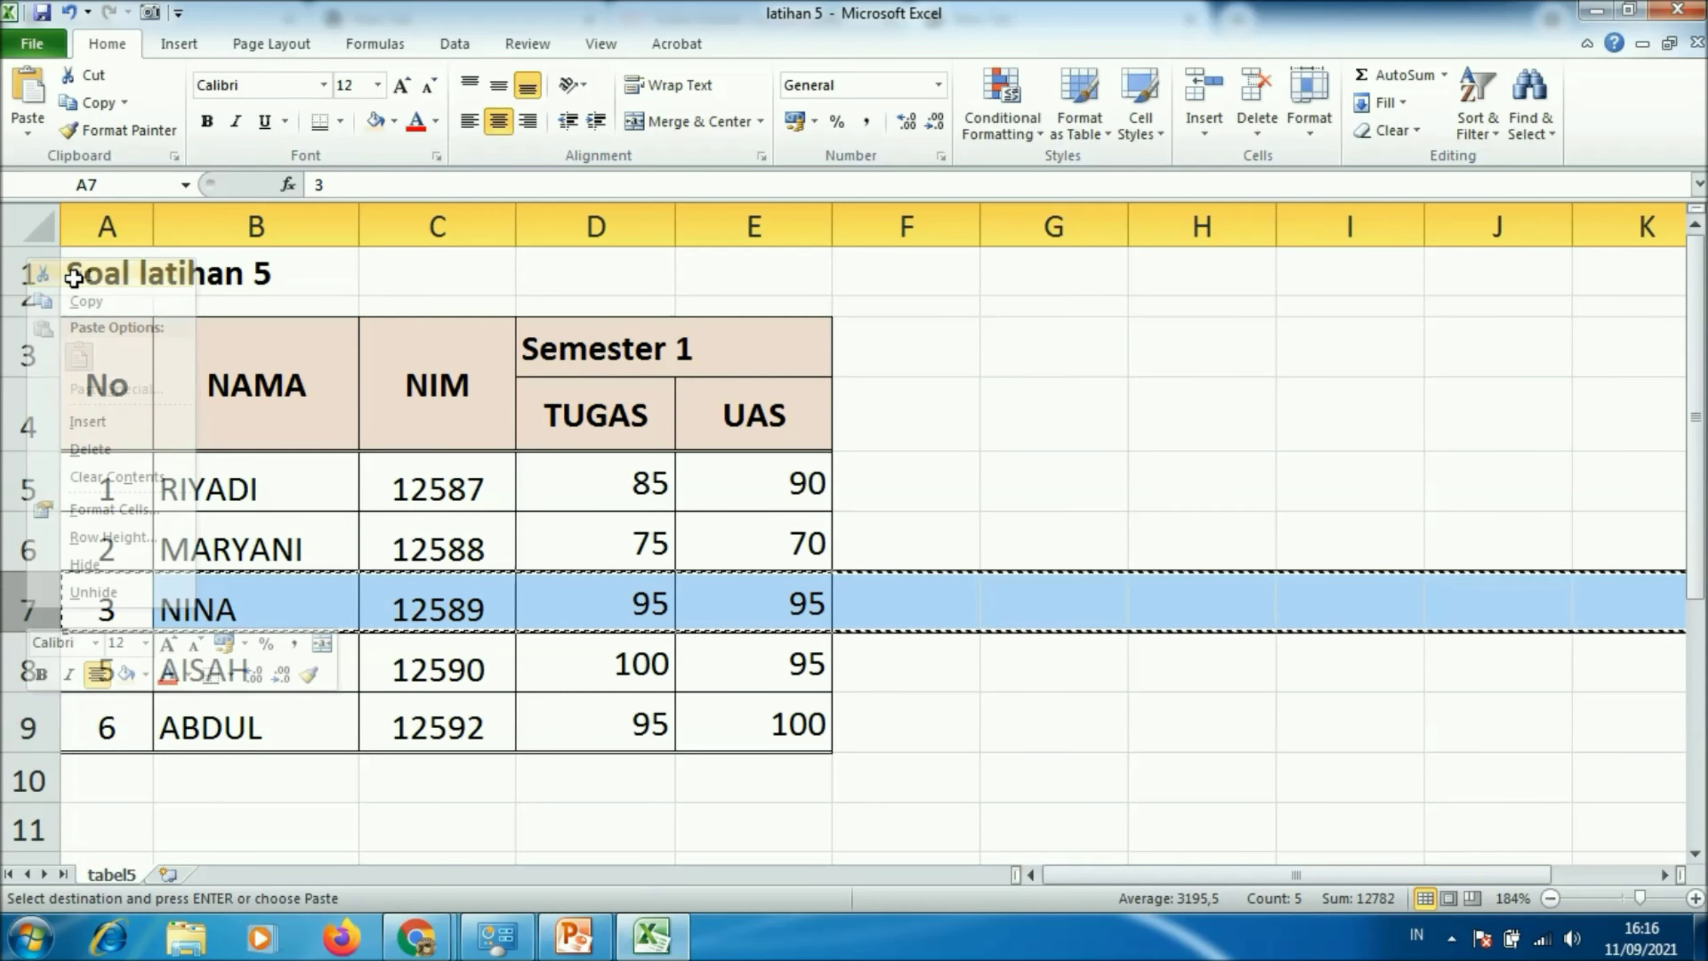
pyautogui.click(26, 726)
pyautogui.rightClick(27, 727)
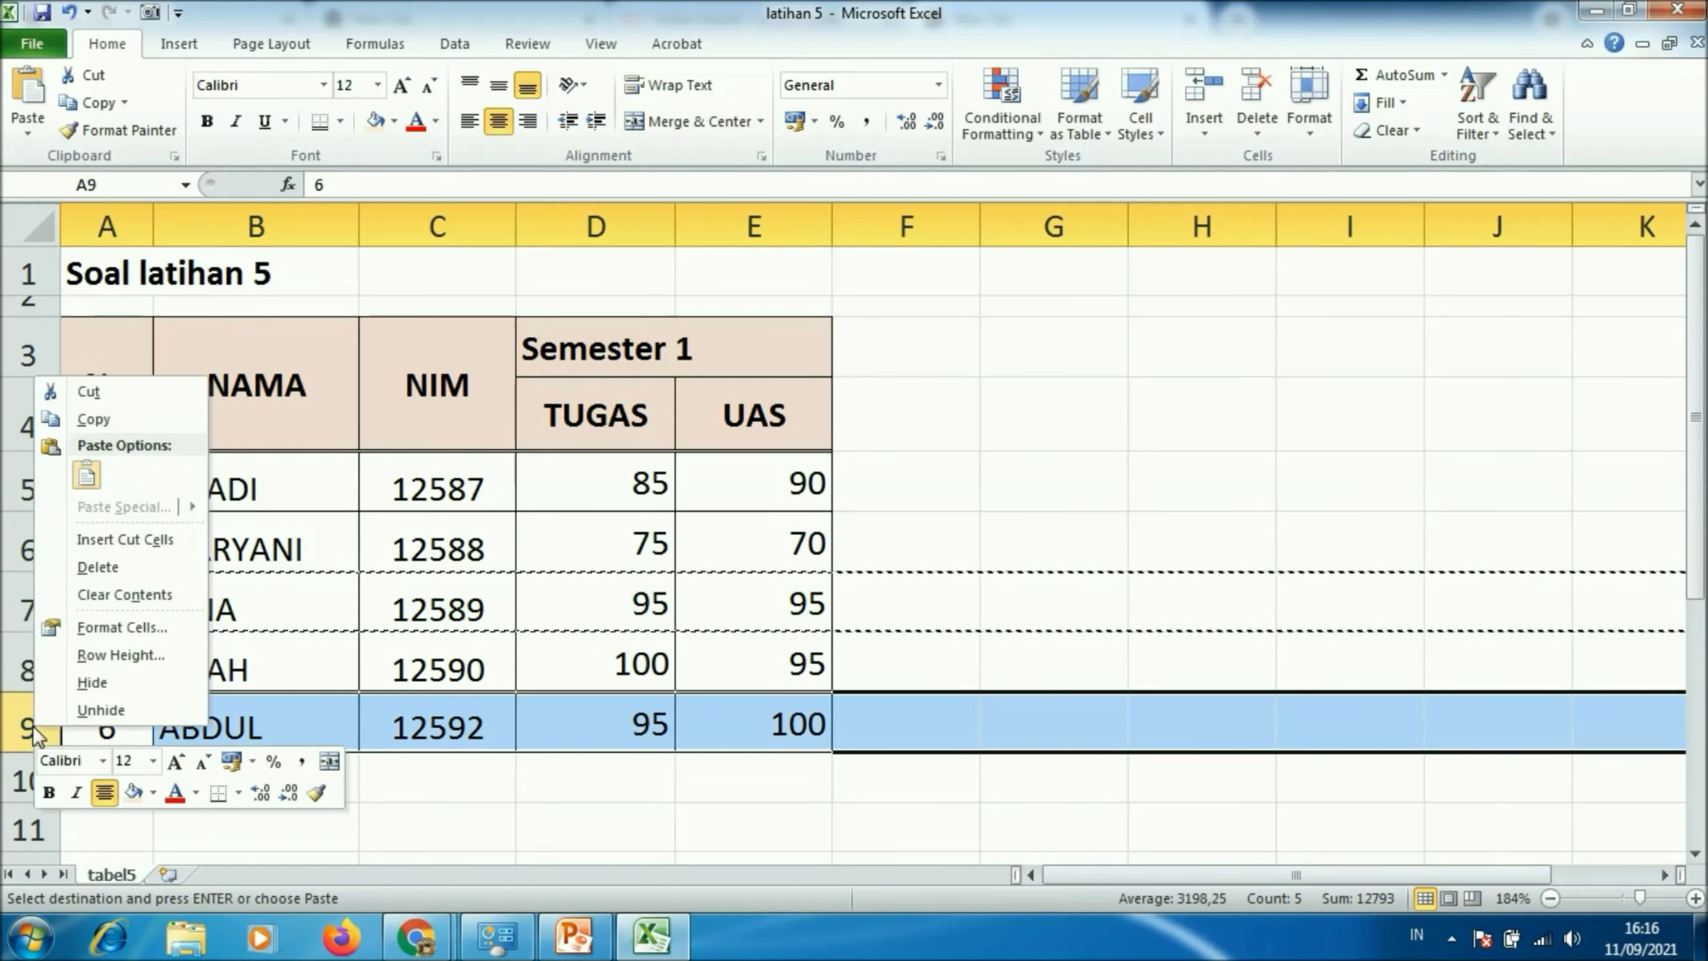
pyautogui.click(115, 538)
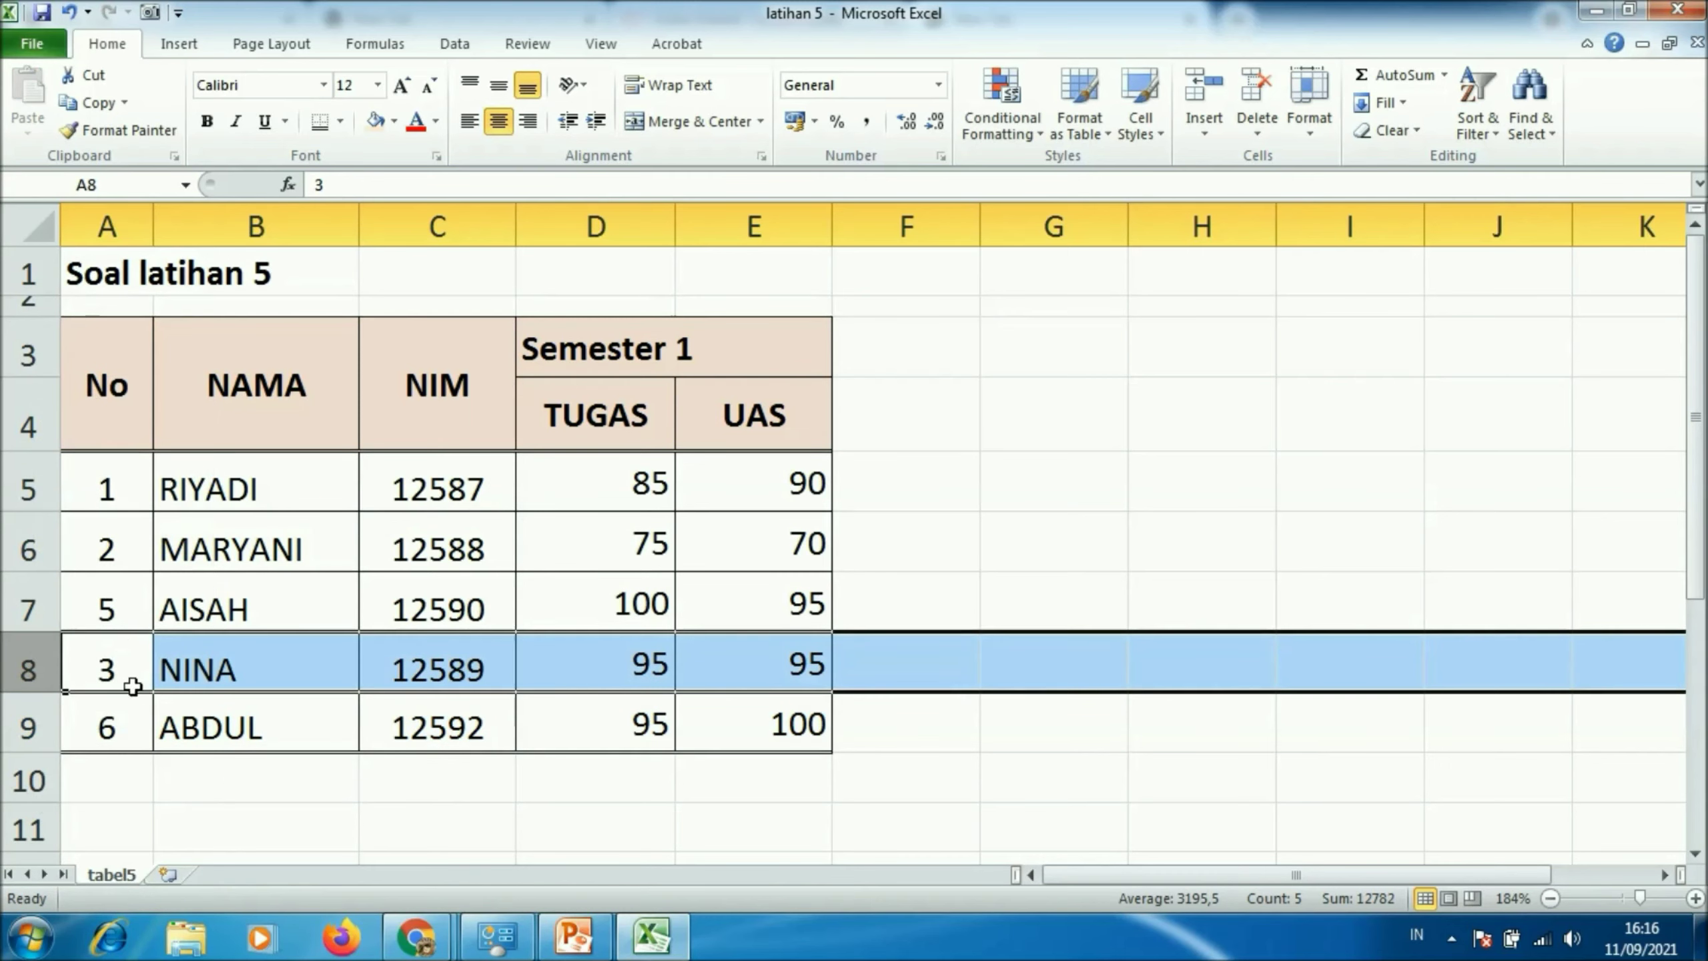